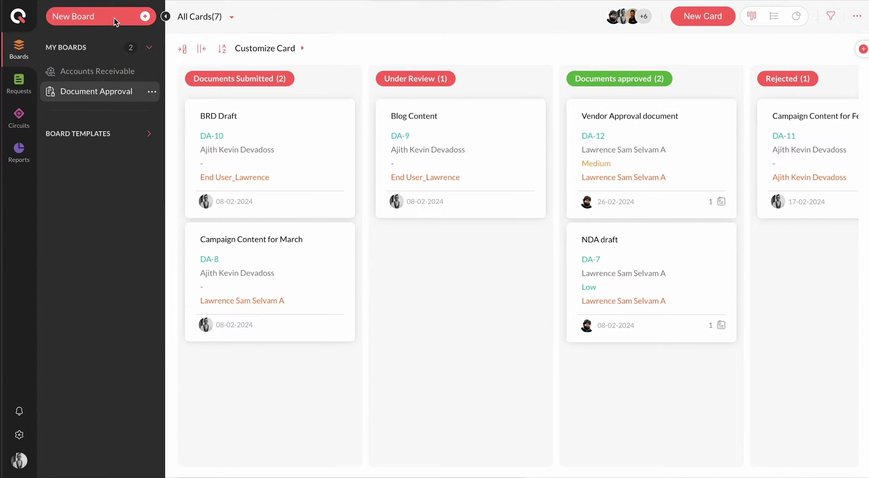
# - Add an Item Type dropdown below Team with options Item 1 and Item 2
pyautogui.click(114, 18)
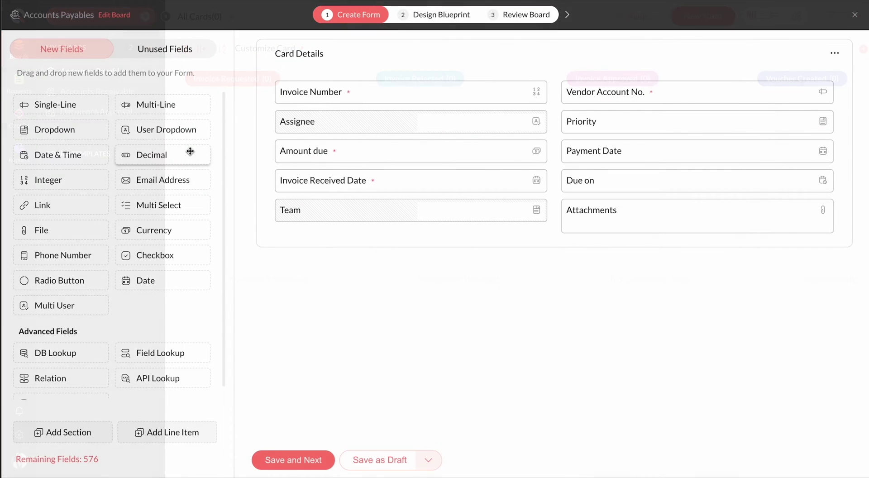
pyautogui.moveTo(58, 130); pyautogui.dragTo(324, 228)
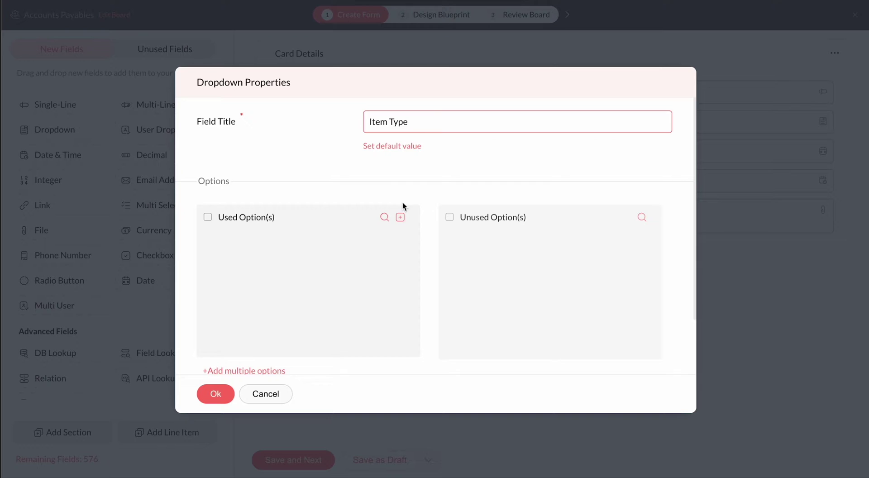
pyautogui.click(400, 217)
pyautogui.write('Item 1')
pyautogui.click(396, 217)
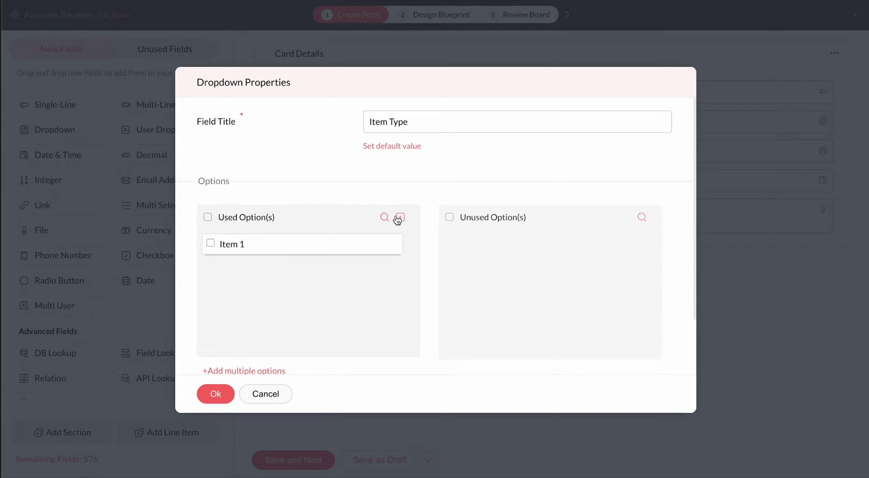
pyautogui.click(399, 217)
pyautogui.write('Item 2')
pyautogui.click(395, 216)
pyautogui.click(215, 394)
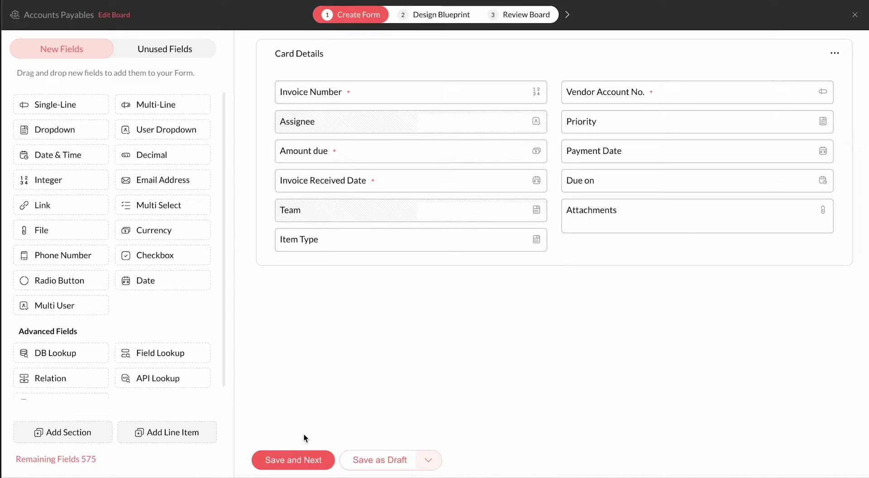
# - Save the form, inspect the Create Voucher and Schedule and Process Payment transitions, then go to review
pyautogui.click(299, 460)
pyautogui.click(281, 162)
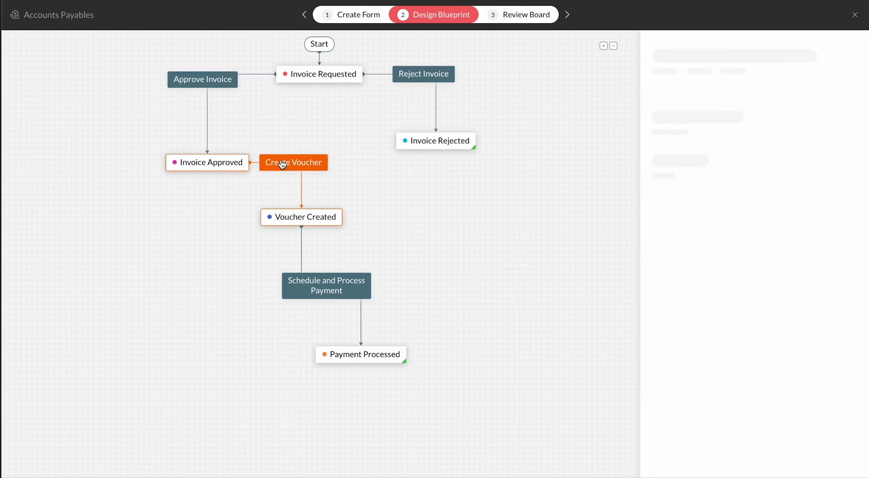
pyautogui.click(321, 290)
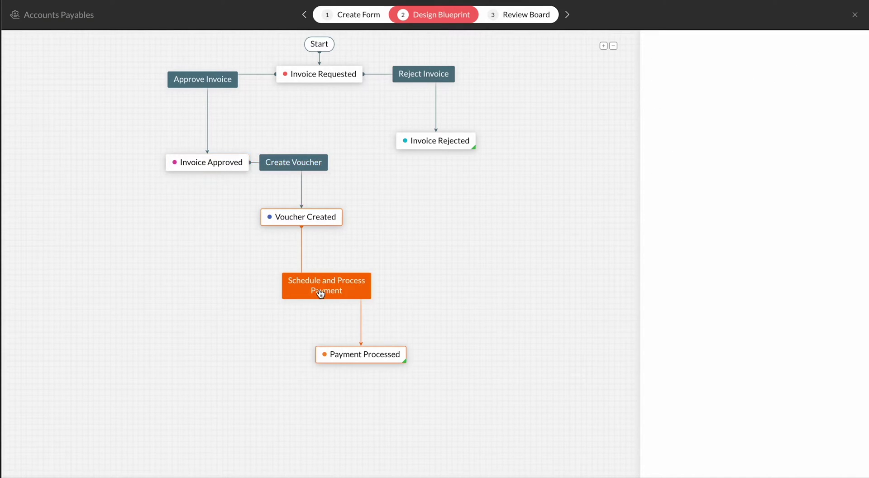
pyautogui.click(535, 21)
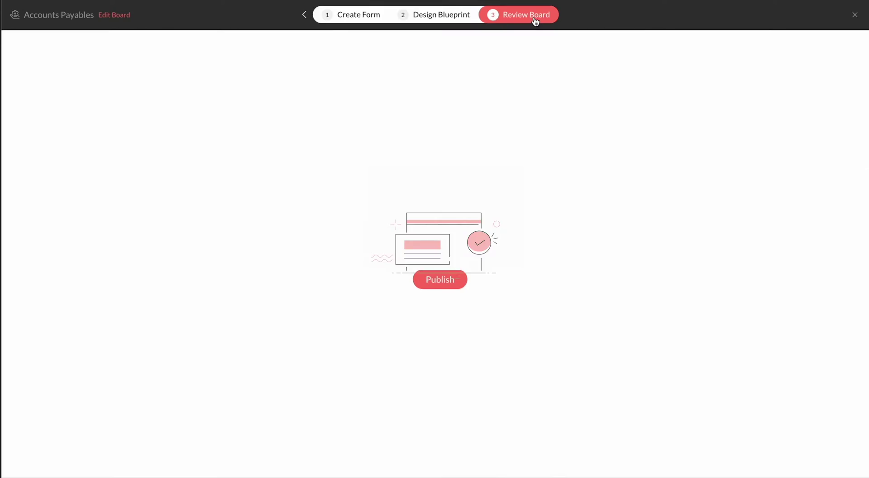
# - Publish the board and create invoice card 6736 for $500 received 27-02-2024, with the vendor account number
pyautogui.click(431, 329)
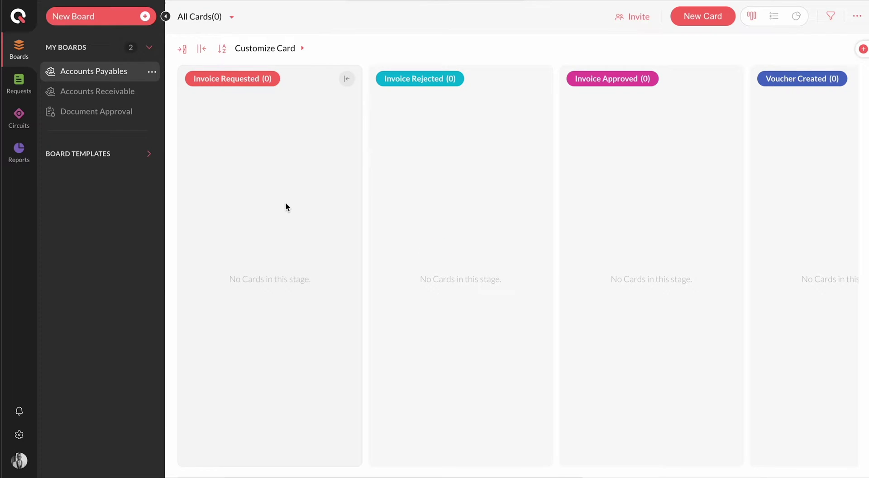
pyautogui.click(714, 20)
pyautogui.click(394, 111)
pyautogui.write('6736')
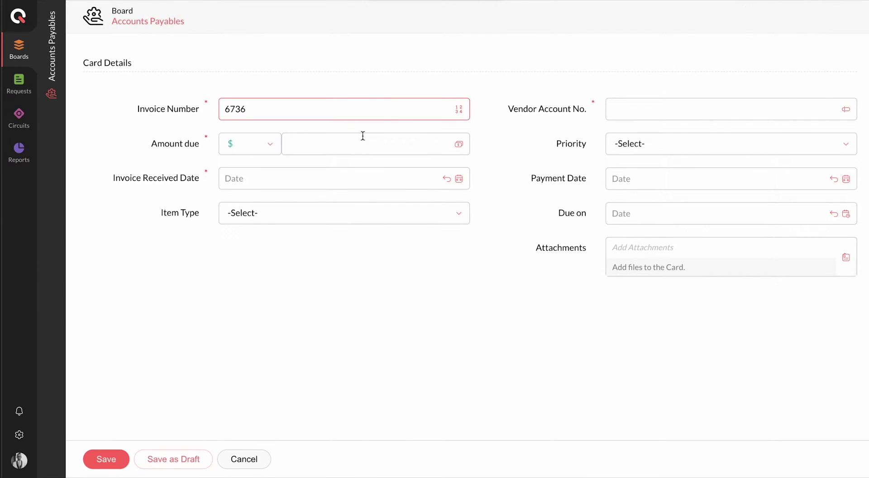
pyautogui.click(363, 138)
pyautogui.write('500')
pyautogui.click(365, 178)
pyautogui.click(356, 138)
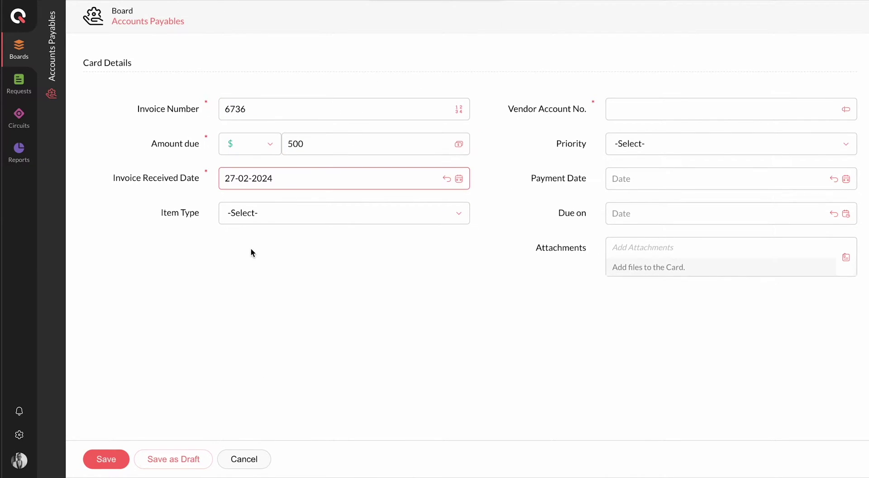
pyautogui.click(670, 112)
pyautogui.click(106, 461)
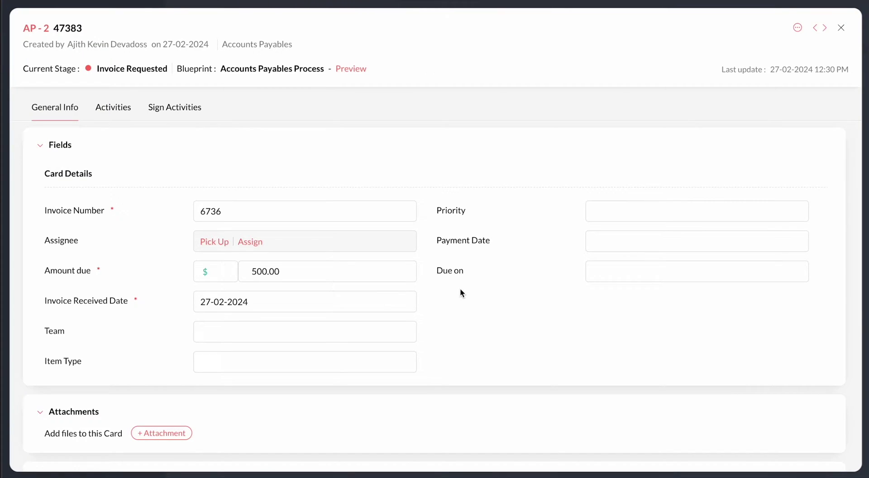
# - Approve the invoice and create its voucher, previewing the card's blueprint progress
pyautogui.click(350, 69)
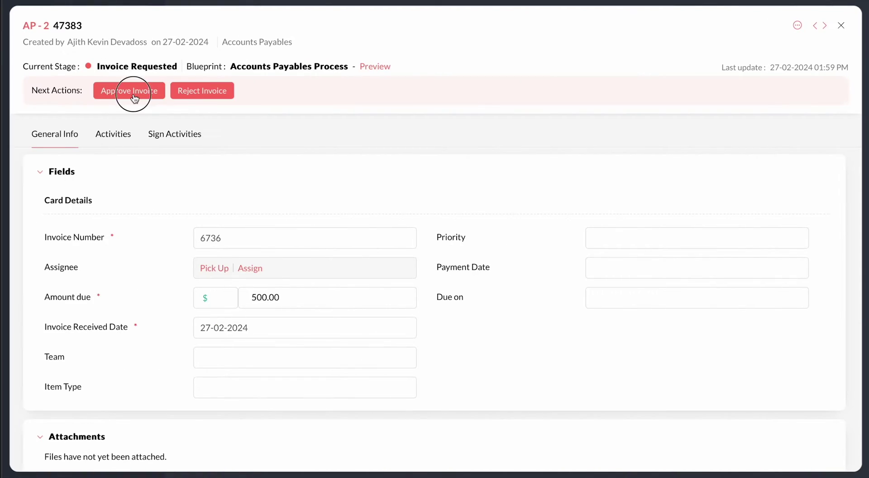
pyautogui.click(130, 91)
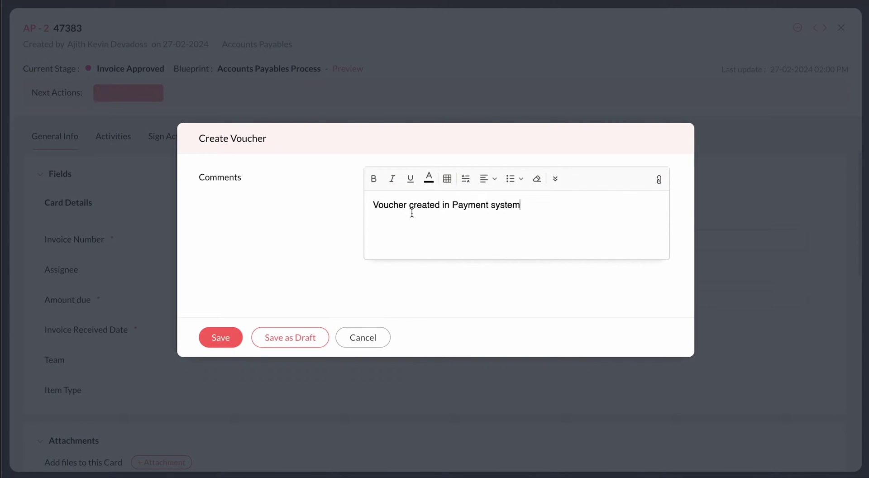
pyautogui.click(220, 338)
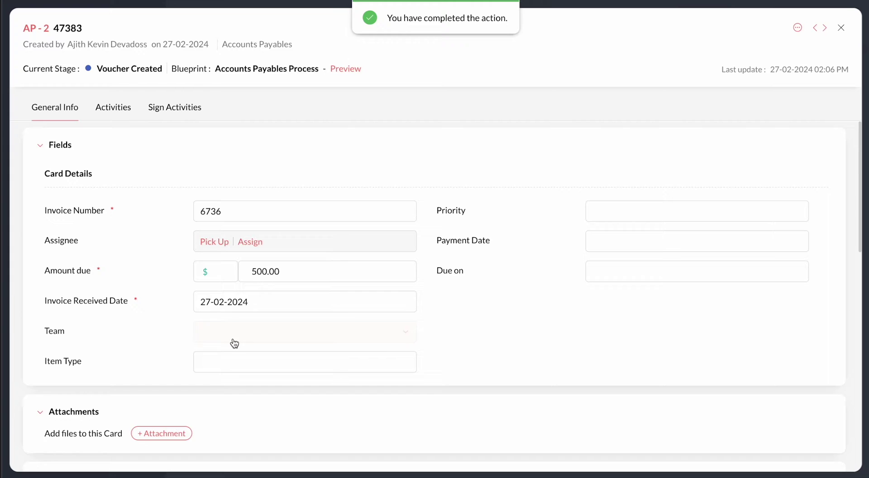
pyautogui.click(357, 69)
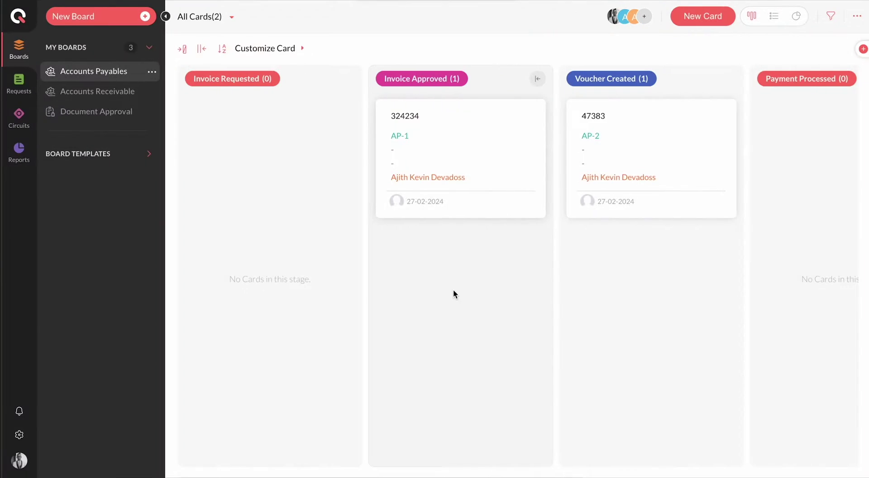
# - Switch the card view to My Cards
pyautogui.click(208, 17)
pyautogui.click(222, 107)
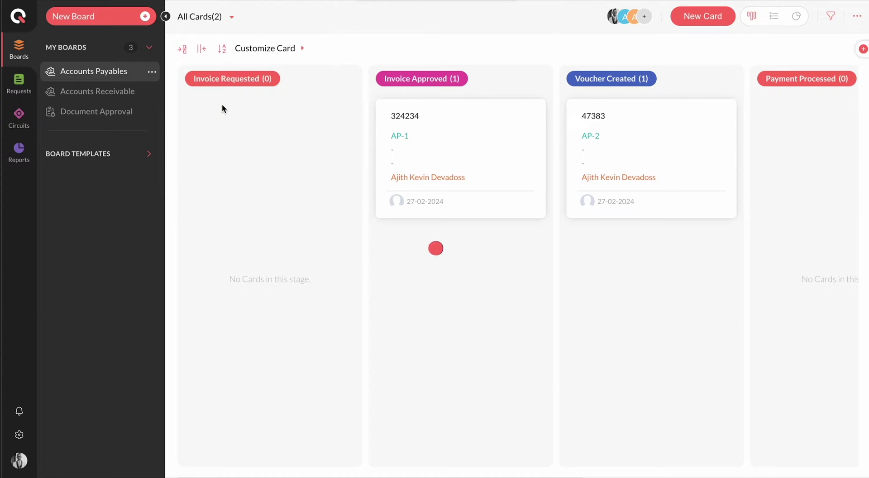
pyautogui.moveTo(445, 191); pyautogui.dragTo(451, 195)
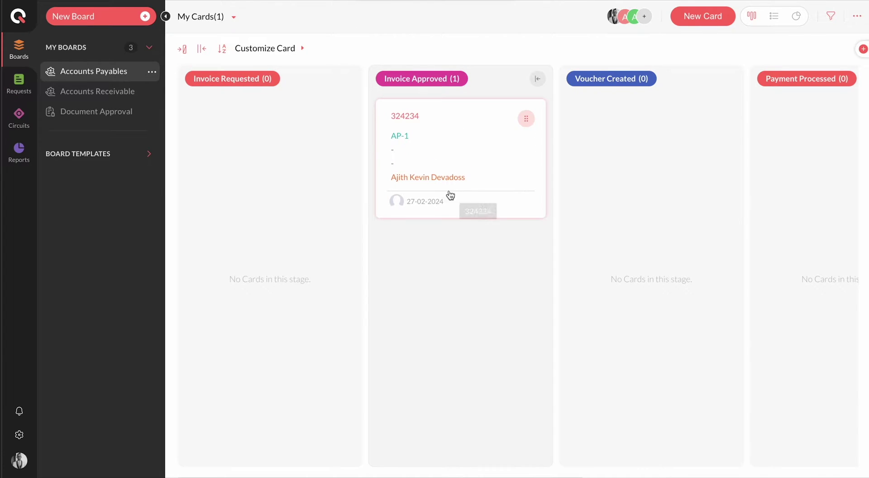
# - Switch to My Created Cards and approve invoice AP-2 with a saved comment
pyautogui.click(206, 17)
pyautogui.click(262, 72)
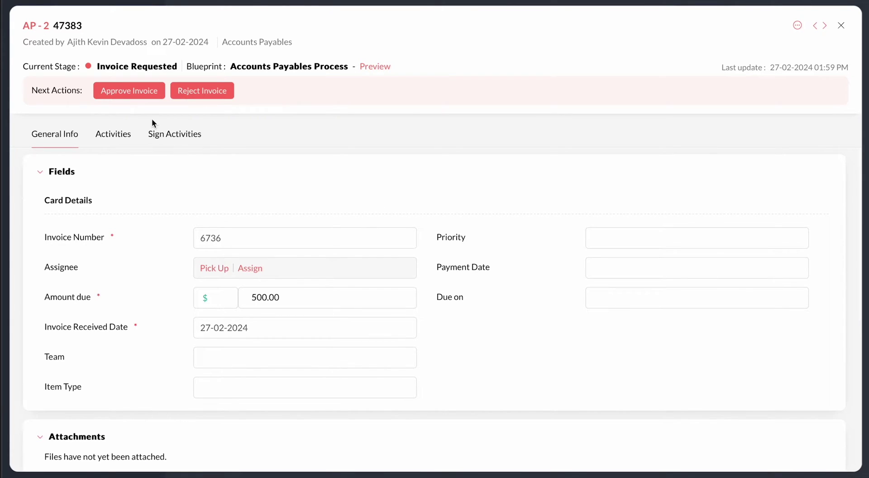
pyautogui.click(131, 91)
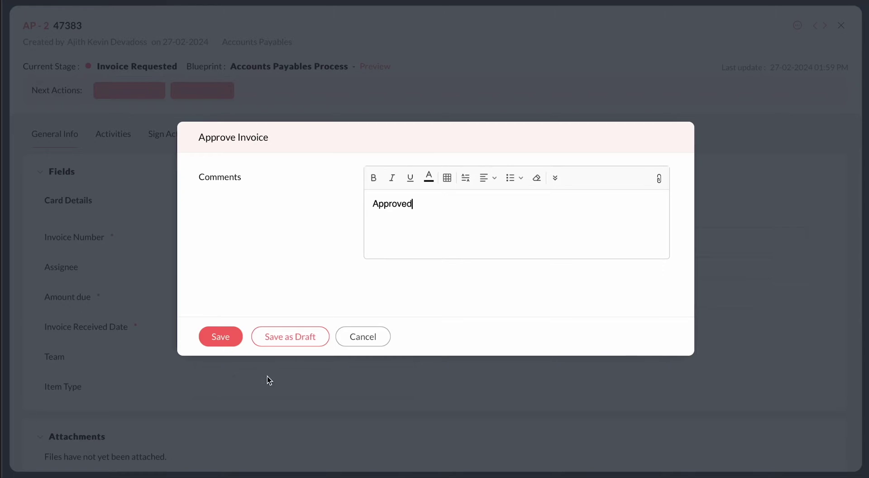
pyautogui.click(218, 341)
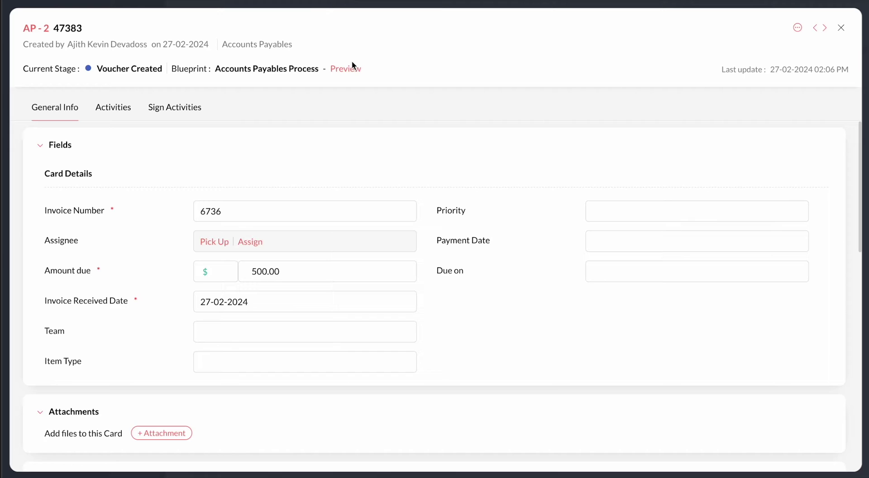
# - Open the AP-2 blueprint for editing and check Approve Invoice's before, during and after settings
pyautogui.click(352, 65)
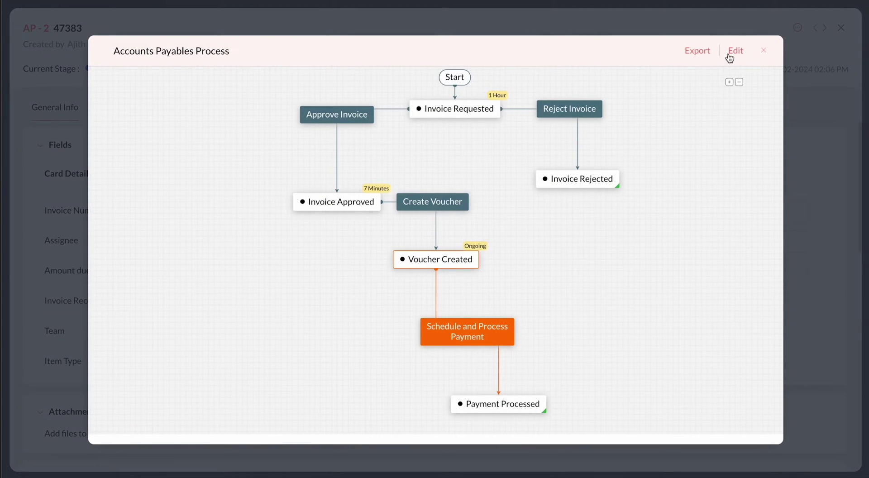
pyautogui.click(736, 50)
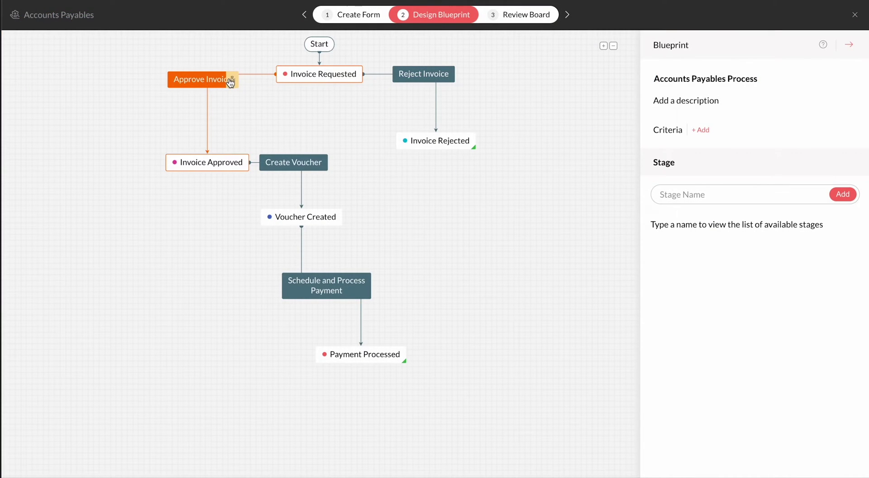
pyautogui.click(230, 82)
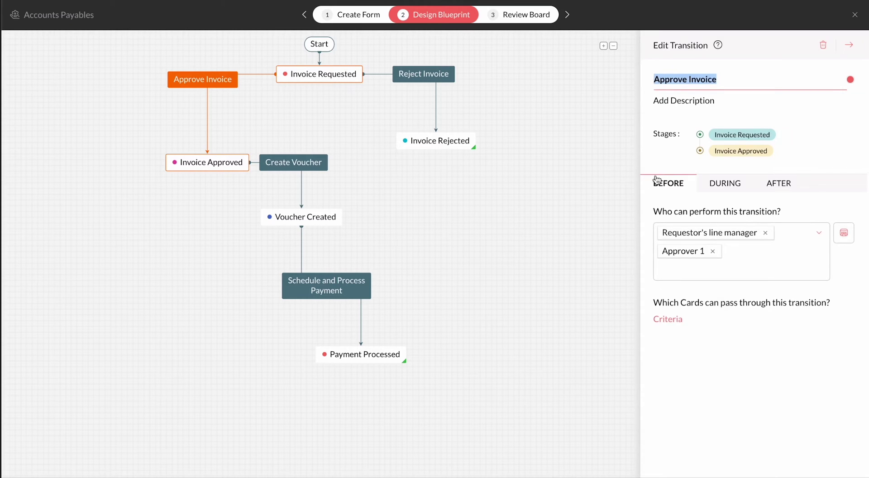
pyautogui.click(720, 185)
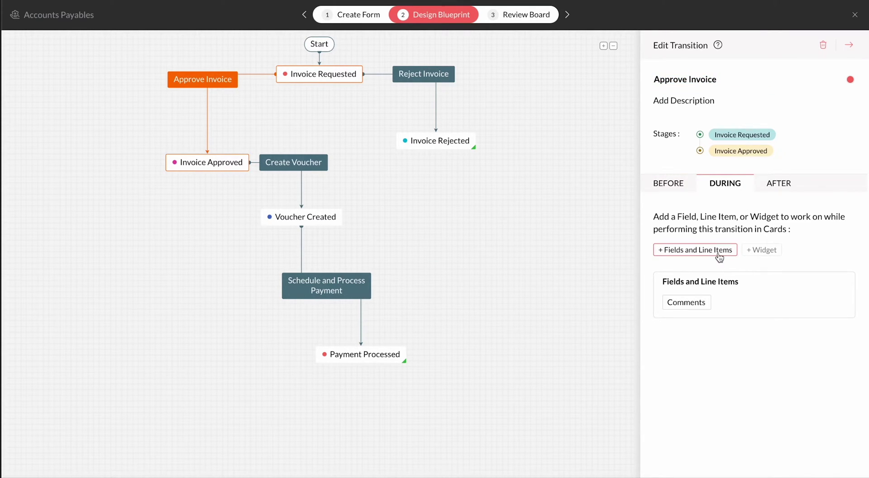
pyautogui.click(780, 188)
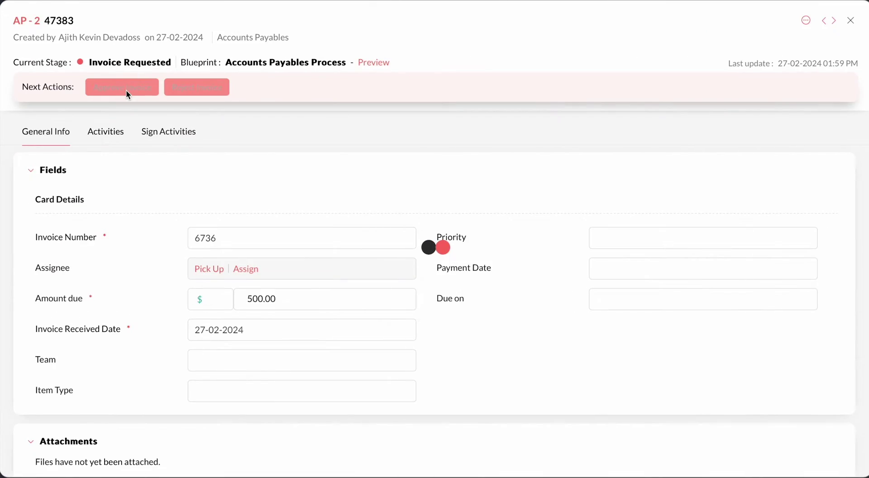
# - Approve invoice AP-2 with the comment 'Approved'
pyautogui.click(126, 91)
pyautogui.write('Approved')
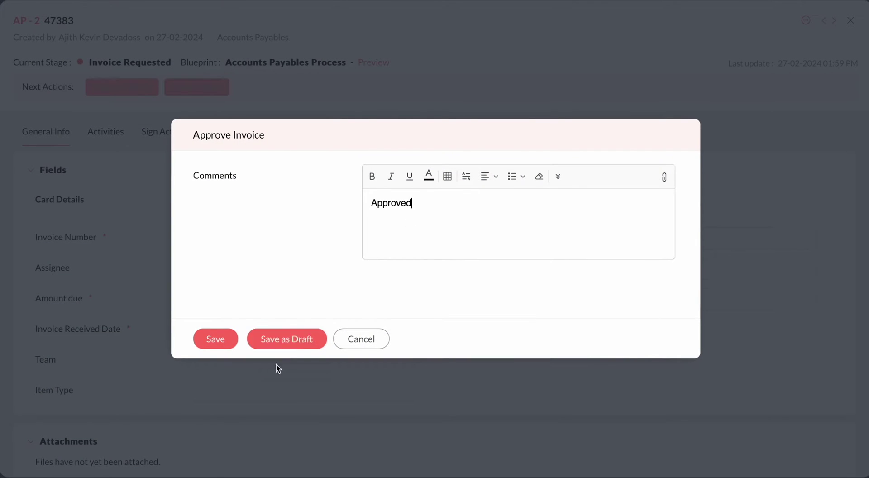
pyautogui.click(211, 341)
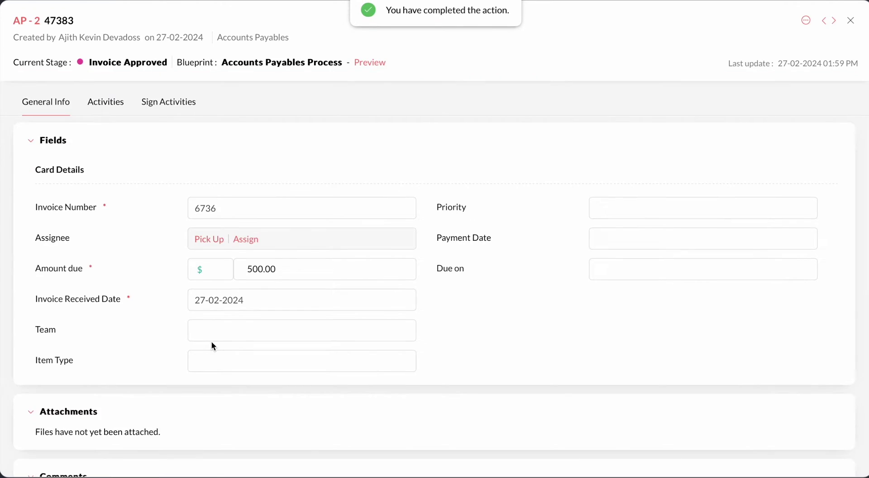
# - Create the voucher with comment 'Voucher created in Payment system' and preview the blueprint progress
pyautogui.click(127, 93)
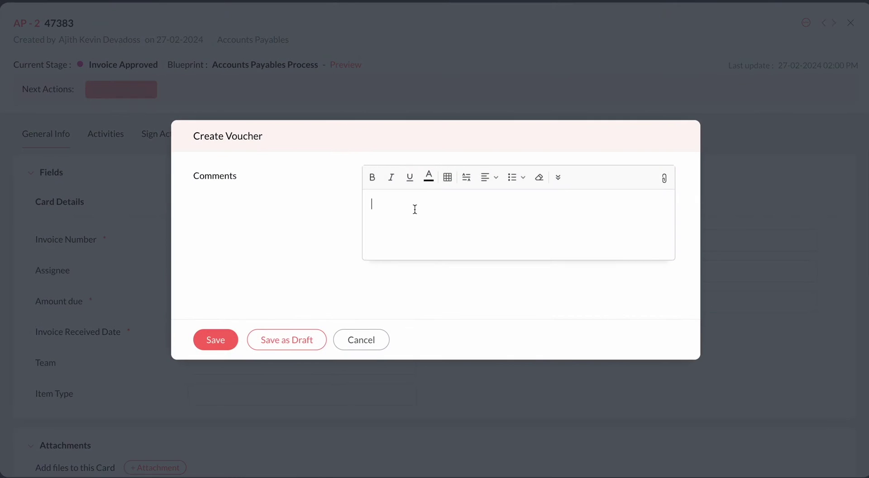
pyautogui.write('Voucher created in Payment system')
pyautogui.click(228, 341)
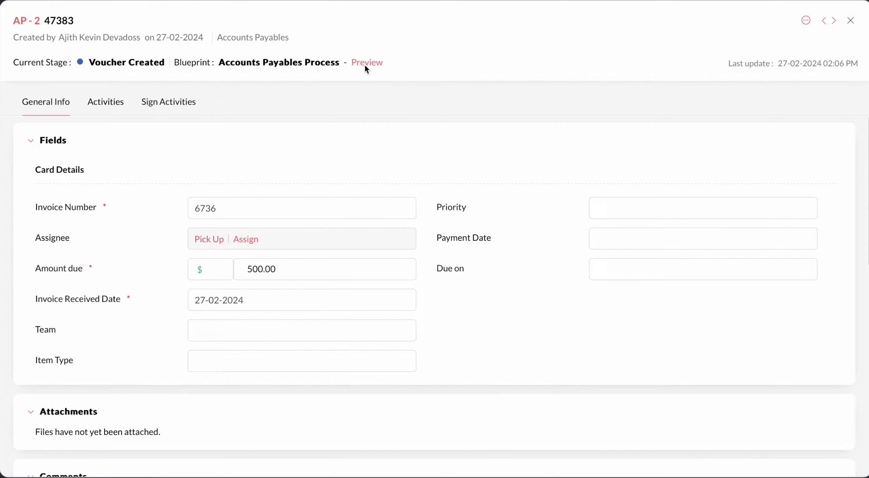
pyautogui.click(365, 63)
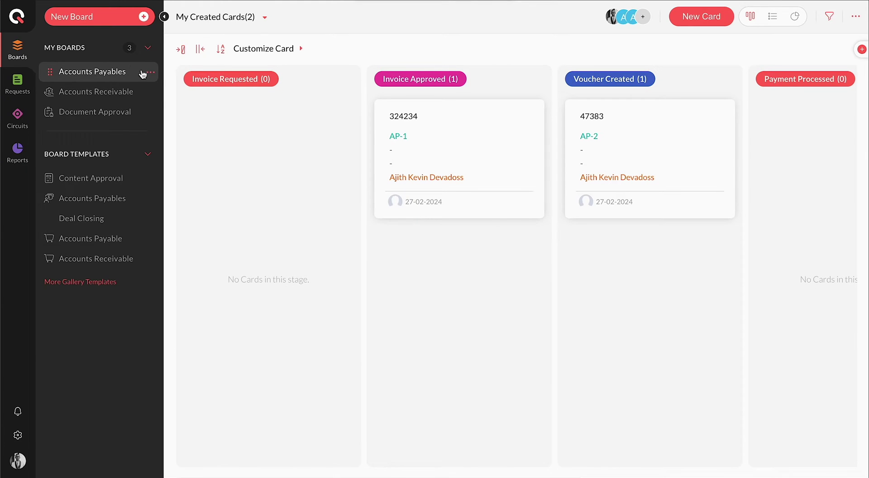
# - Browse the Marketing, Finance, IT and Procurement template categories and open the Accounts Payable template
pyautogui.click(104, 19)
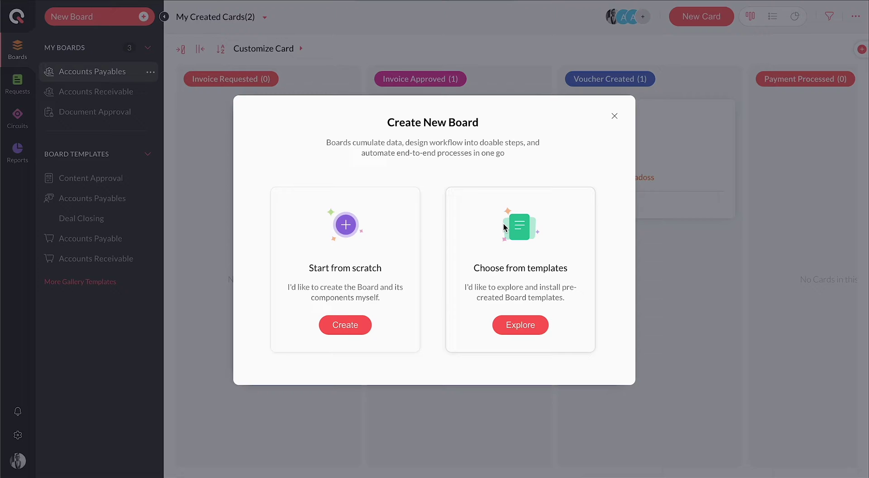
pyautogui.click(520, 325)
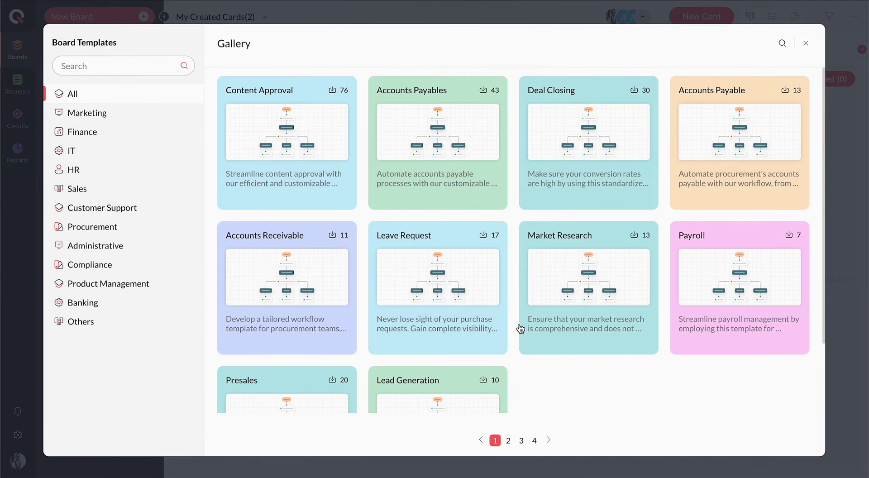
pyautogui.click(188, 117)
pyautogui.click(189, 133)
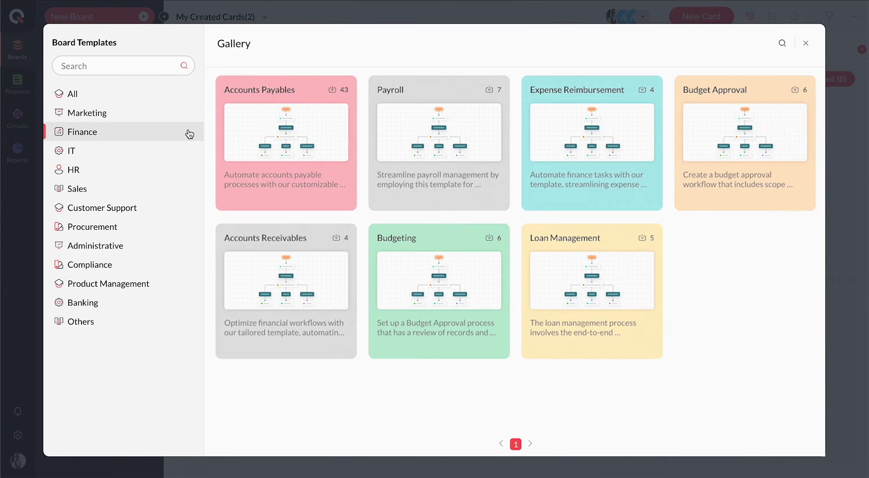
pyautogui.click(186, 150)
pyautogui.click(168, 226)
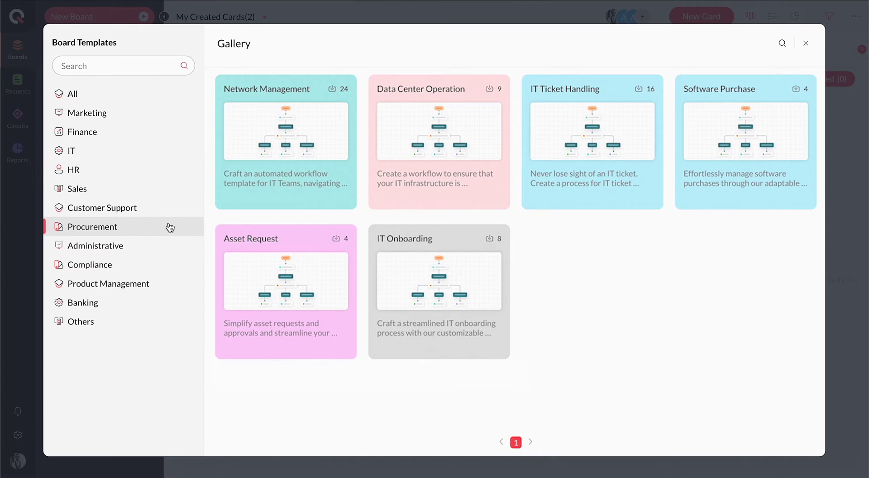
pyautogui.click(294, 143)
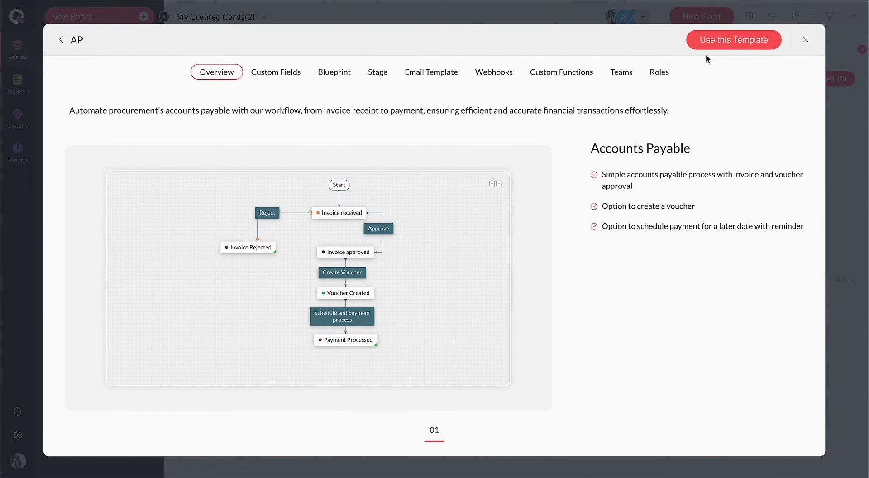
# - Install the Accounts Payable template, then create a blank board from scratch named 'Conten Review'
pyautogui.click(717, 50)
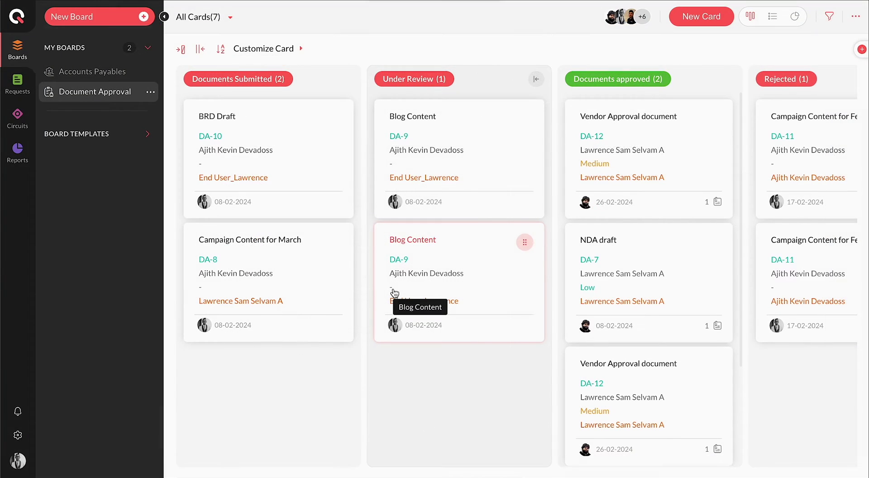
pyautogui.click(117, 21)
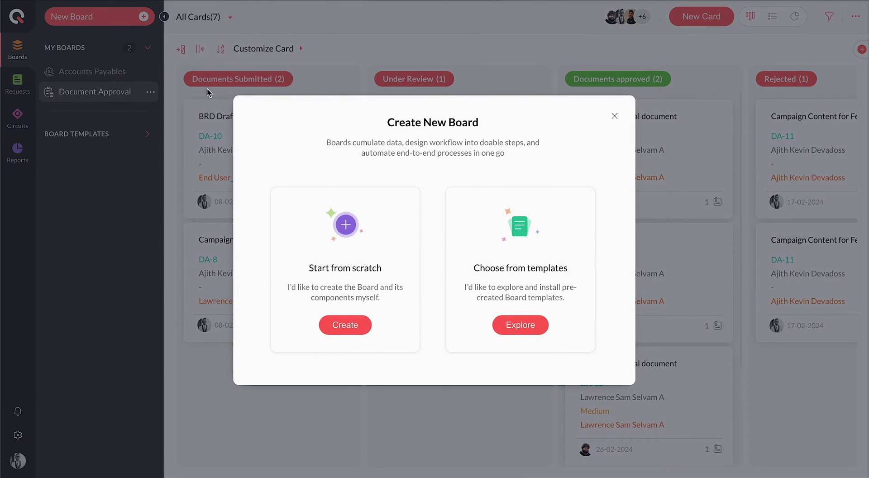
pyautogui.click(344, 326)
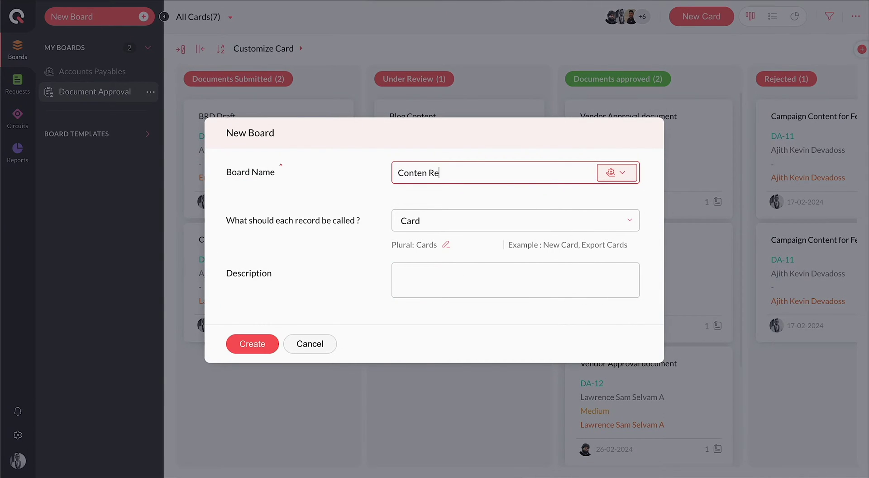
pyautogui.click(261, 347)
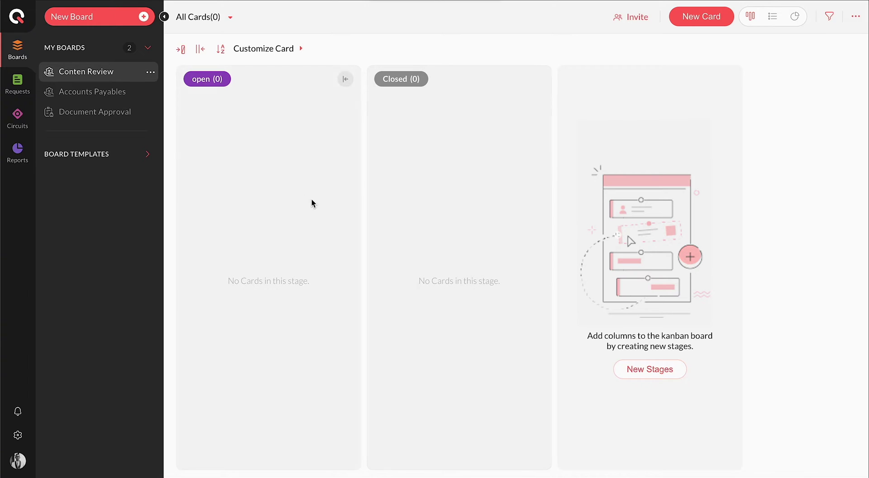
pyautogui.click(149, 72)
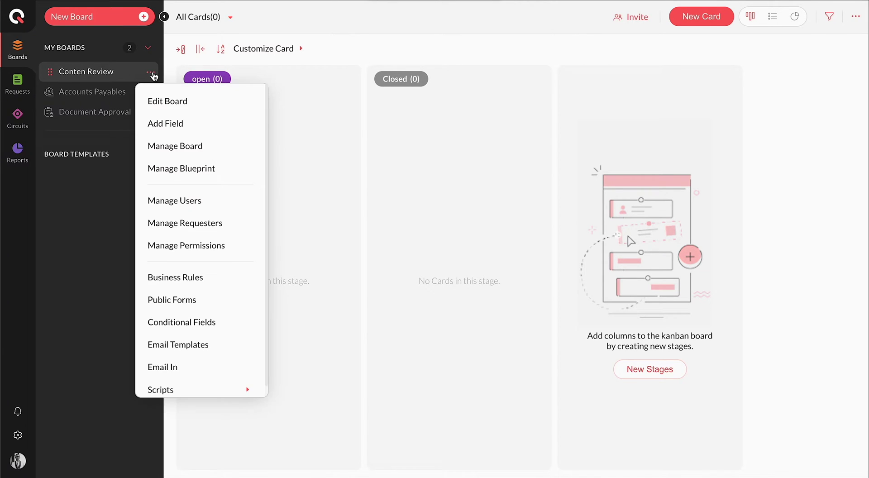
# - Add mandatory Content Details single-line and Content Documents file fields to the form
pyautogui.click(194, 147)
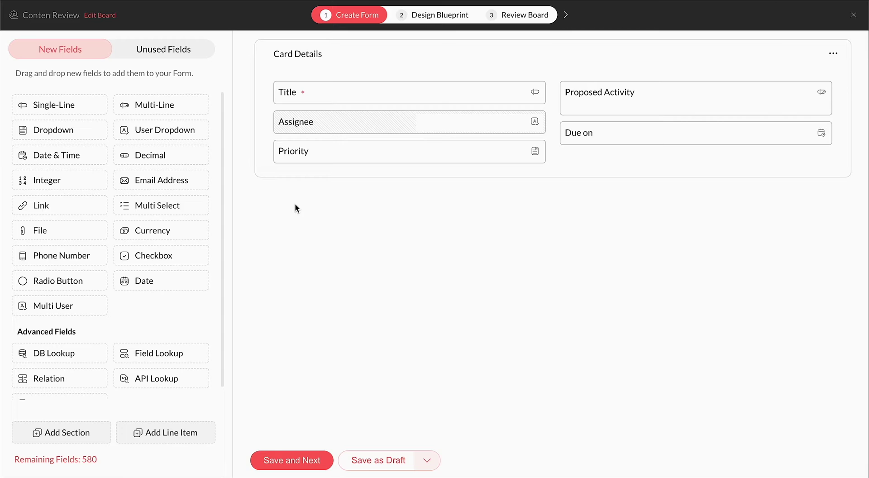
pyautogui.moveTo(54, 105); pyautogui.dragTo(289, 173)
pyautogui.write('Content Details')
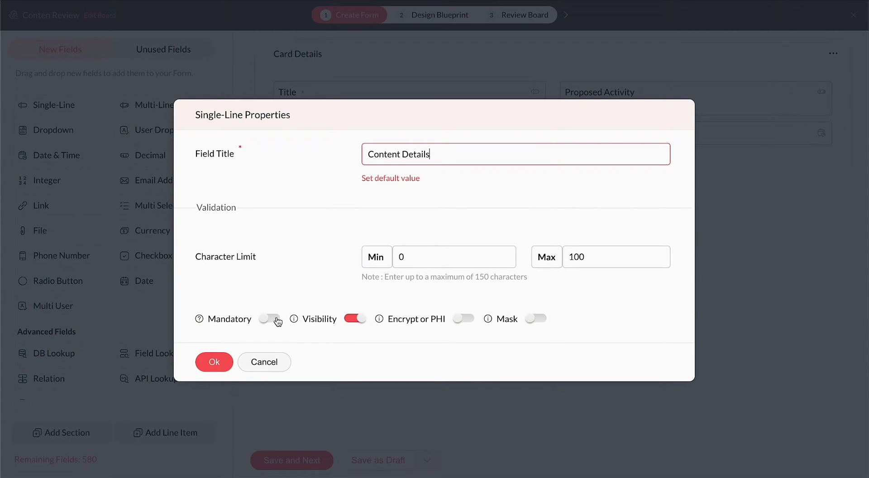
pyautogui.click(271, 319)
pyautogui.click(214, 362)
pyautogui.moveTo(40, 230); pyautogui.dragTo(627, 159)
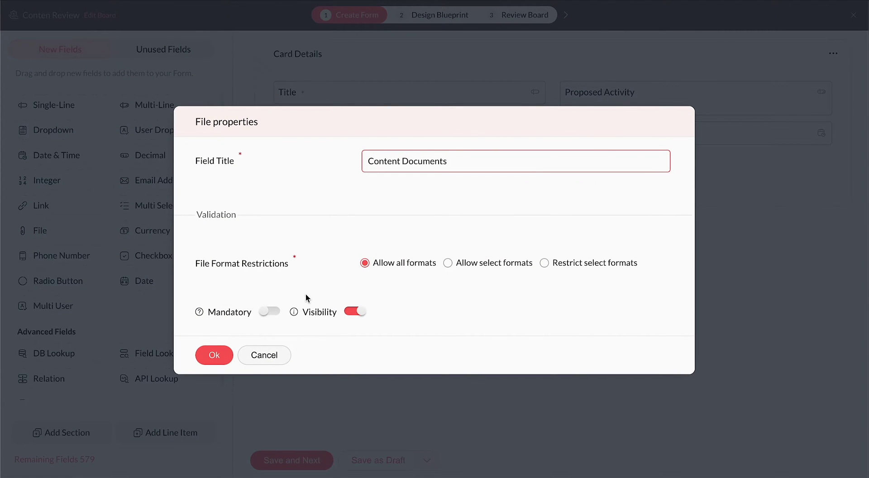
pyautogui.click(269, 311)
pyautogui.click(215, 355)
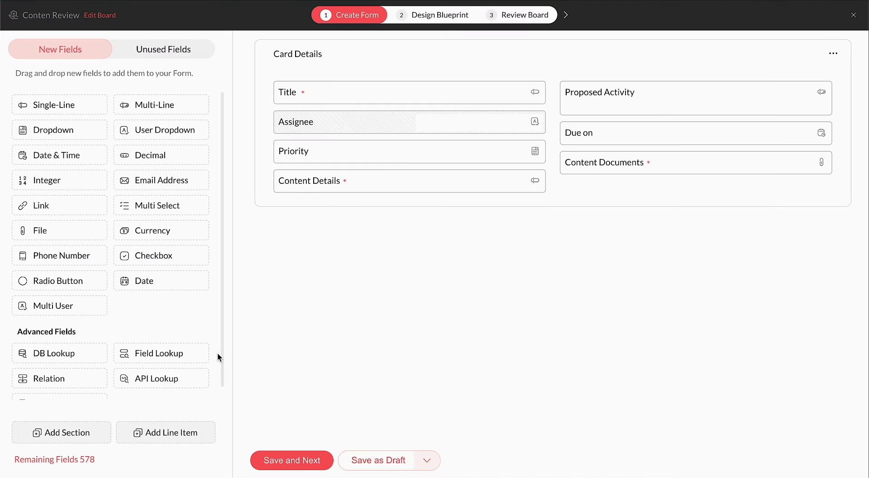
# - Add a section titled Content Details and move both new fields into it
pyautogui.click(88, 433)
pyautogui.click(320, 229)
pyautogui.write('Cont')
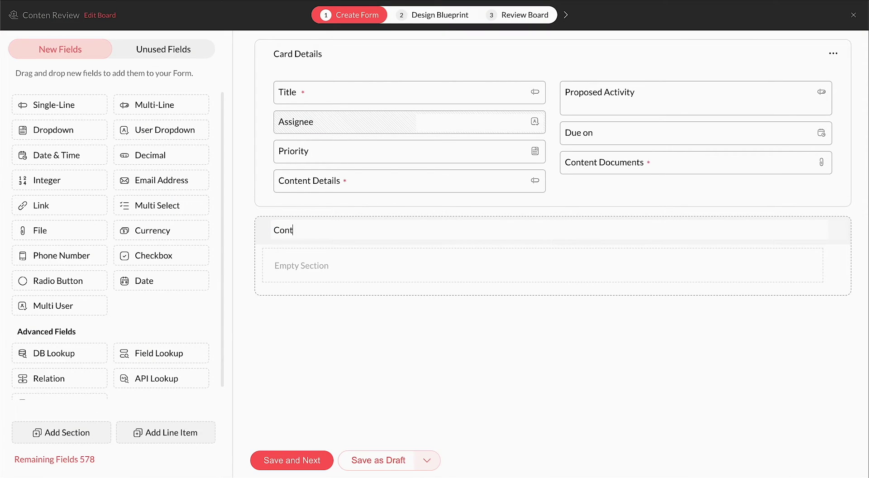
pyautogui.write('ent Details')
pyautogui.press('Return')
pyautogui.moveTo(398, 181); pyautogui.dragTo(380, 247)
pyautogui.moveTo(654, 157); pyautogui.dragTo(629, 237)
# - Add an Input Entry line item with a Date of Change single-line column
pyautogui.click(175, 433)
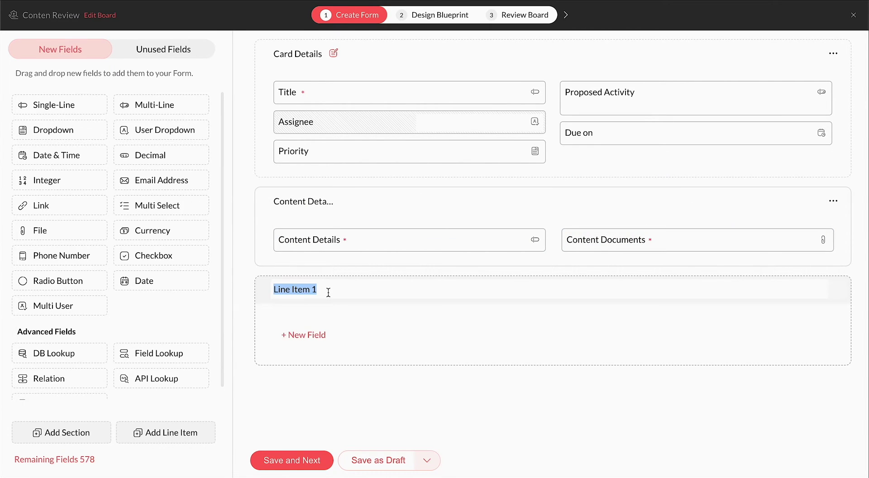
pyautogui.write('Input Entru')
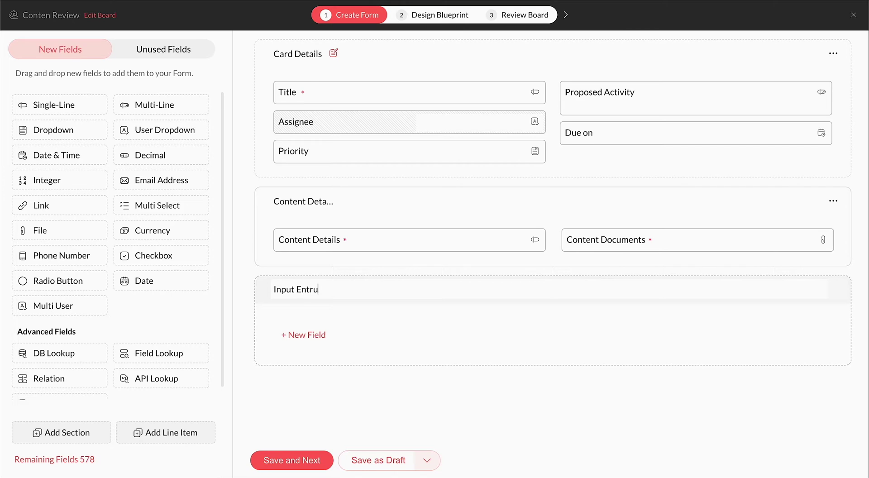
pyautogui.press('BackSpace')
pyautogui.write('y')
pyautogui.click(329, 337)
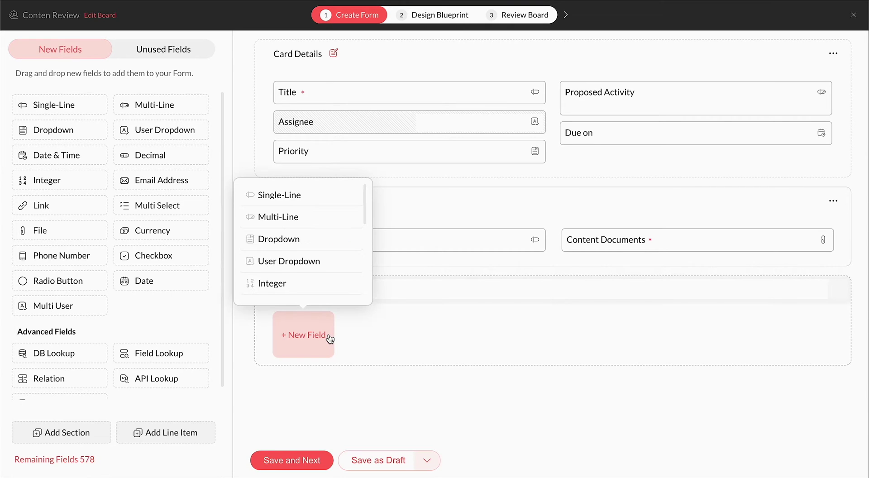
pyautogui.click(330, 205)
pyautogui.click(403, 158)
pyautogui.write('Date of')
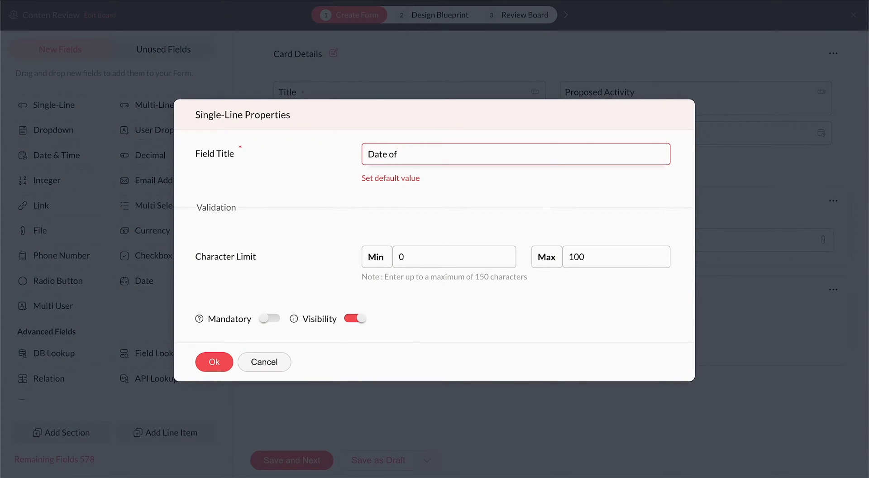
pyautogui.write(' Change')
pyautogui.click(214, 361)
# - Add a User dropdown column to Input Entry with all users as options
pyautogui.click(395, 333)
pyautogui.click(376, 258)
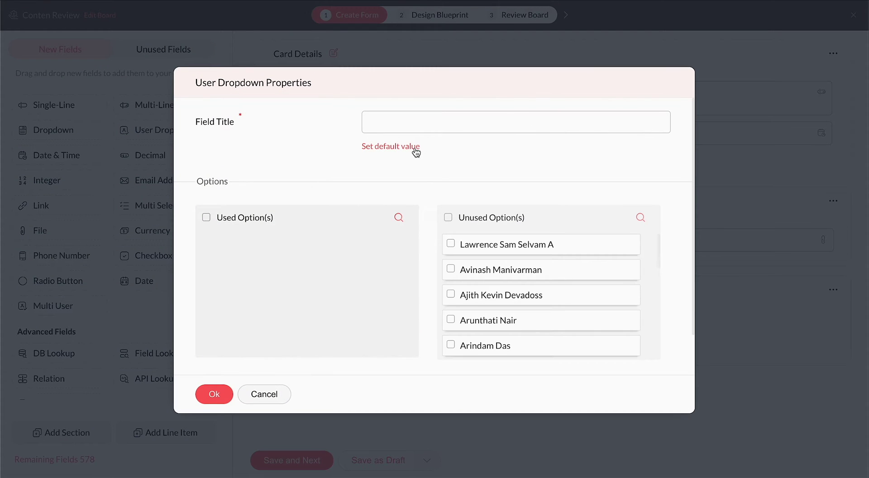
pyautogui.click(416, 123)
pyautogui.write('User')
pyautogui.click(448, 217)
pyautogui.moveTo(498, 245); pyautogui.dragTo(248, 230)
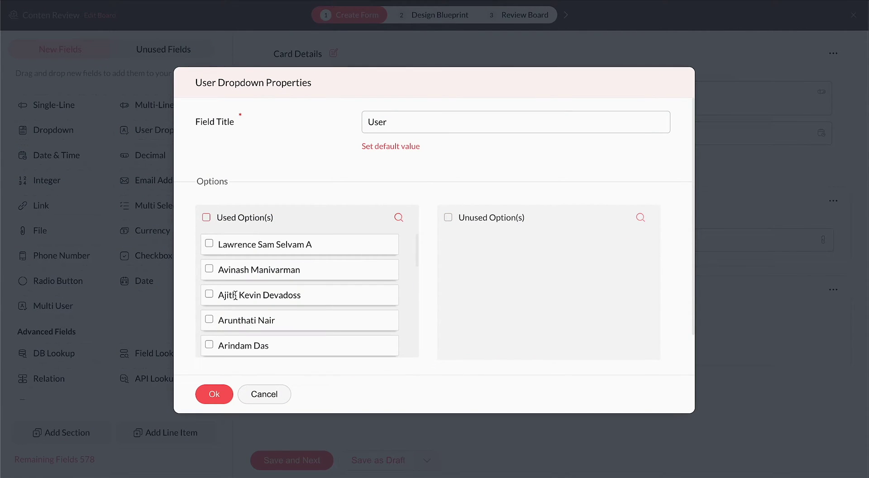
pyautogui.click(216, 394)
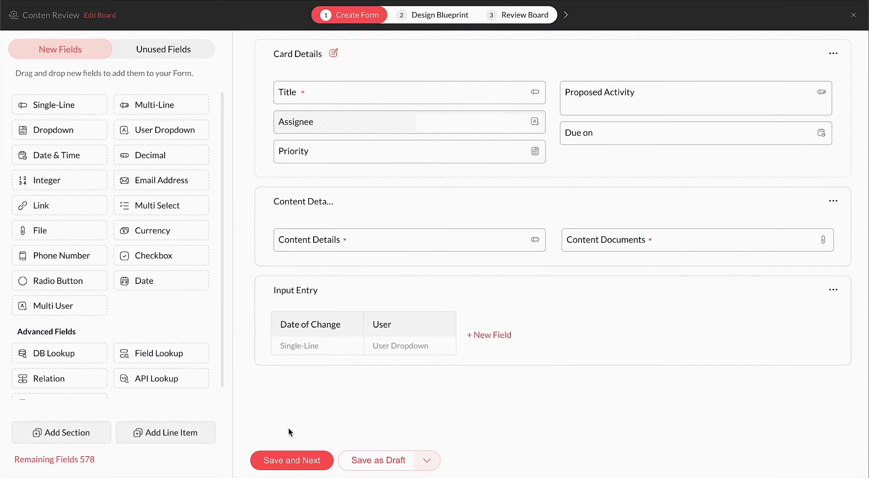
# - Save the form and delete the move to Closed transition from the blueprint
pyautogui.click(300, 459)
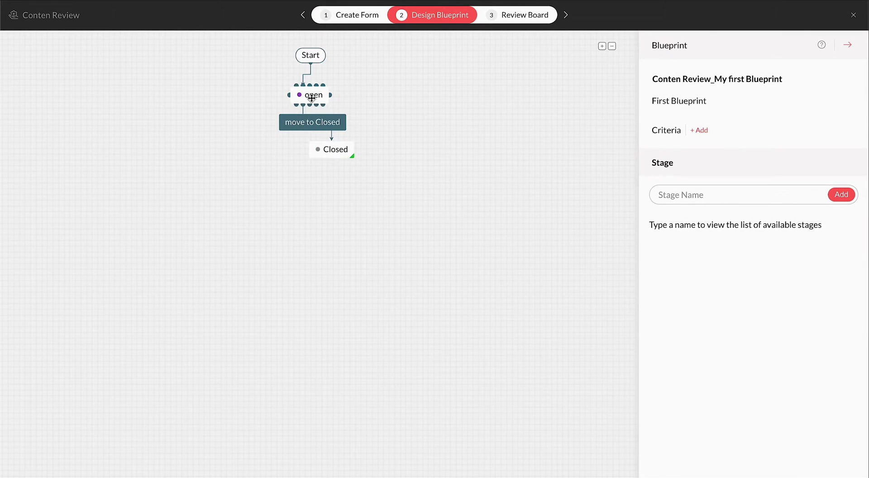
pyautogui.moveTo(339, 152)
pyautogui.click(324, 120)
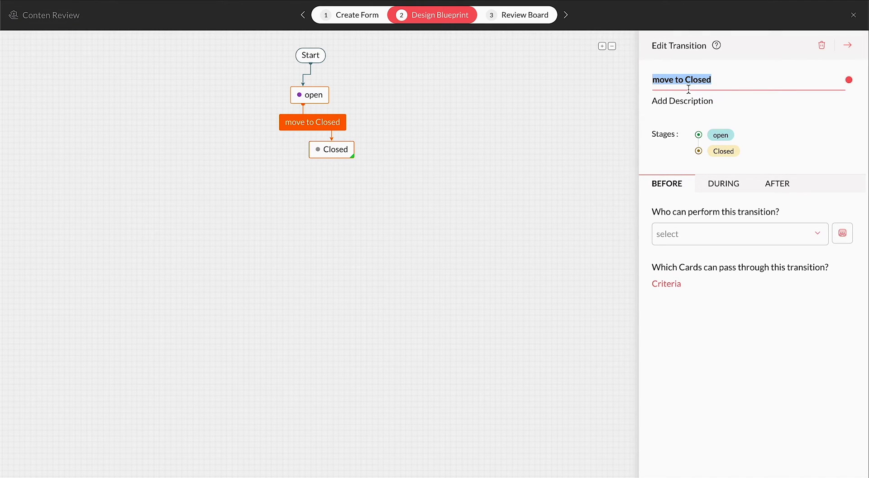
pyautogui.click(822, 47)
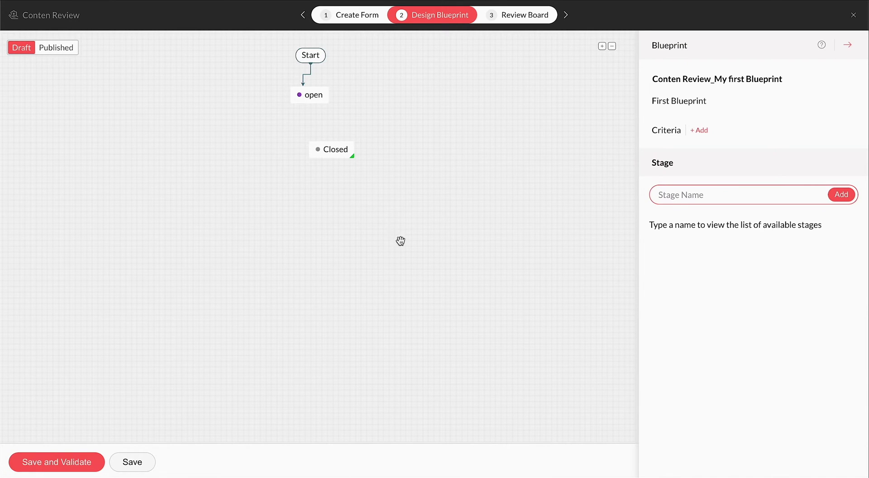
# - Place Request under review, Request under Approval and Rejected stages, connecting open to Request under review
pyautogui.write('Request')
pyautogui.moveTo(788, 276); pyautogui.dragTo(322, 144)
pyautogui.moveTo(708, 386); pyautogui.dragTo(320, 186)
pyautogui.click(689, 193)
pyautogui.press('BackSpace')
pyautogui.press('BackSpace')
pyautogui.press('BackSpace')
pyautogui.press('BackSpace')
pyautogui.press('BackSpace')
pyautogui.write('jected')
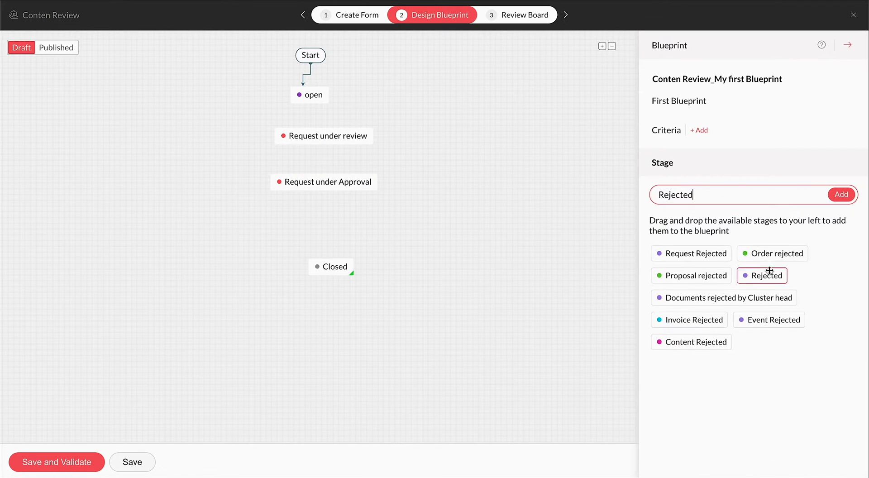
pyautogui.moveTo(719, 275); pyautogui.dragTo(505, 178)
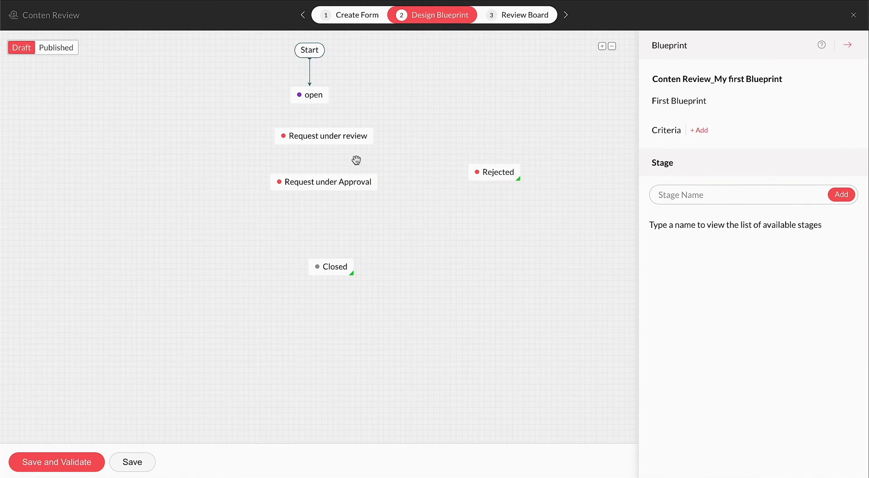
pyautogui.moveTo(316, 106)
pyautogui.moveTo(311, 106); pyautogui.dragTo(317, 118)
# - Name the open-to-review transition Send for Review, save it, and nudge Request under review lower
pyautogui.click(683, 85)
pyautogui.write('Send for Review')
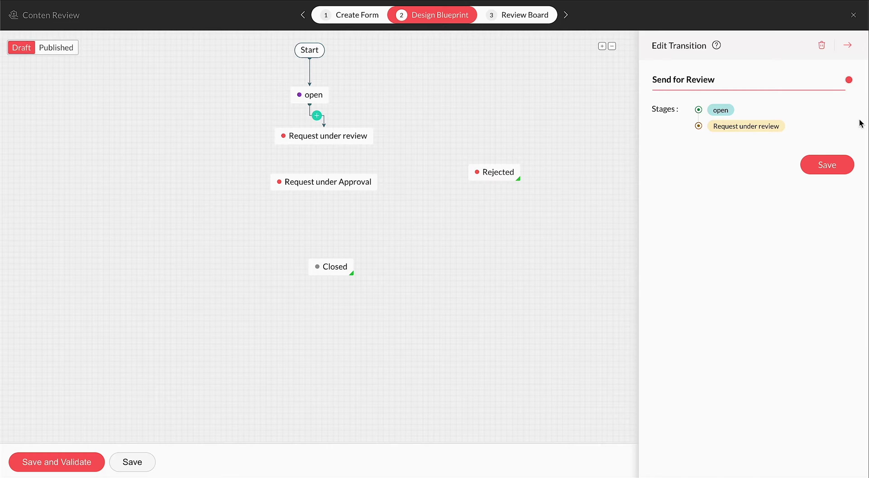
pyautogui.click(827, 165)
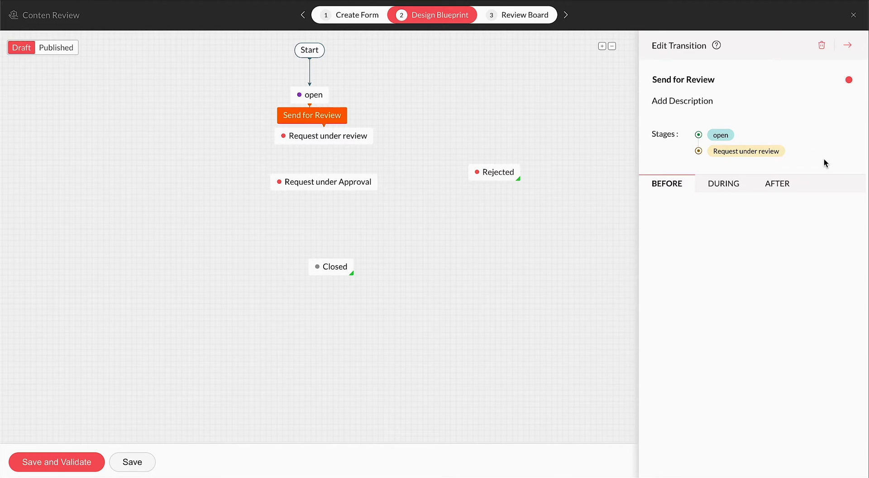
pyautogui.moveTo(326, 142)
pyautogui.mouseDown()
pyautogui.moveTo(329, 156)
pyautogui.moveTo(330, 140)
pyautogui.moveTo(343, 144)
pyautogui.mouseUp()
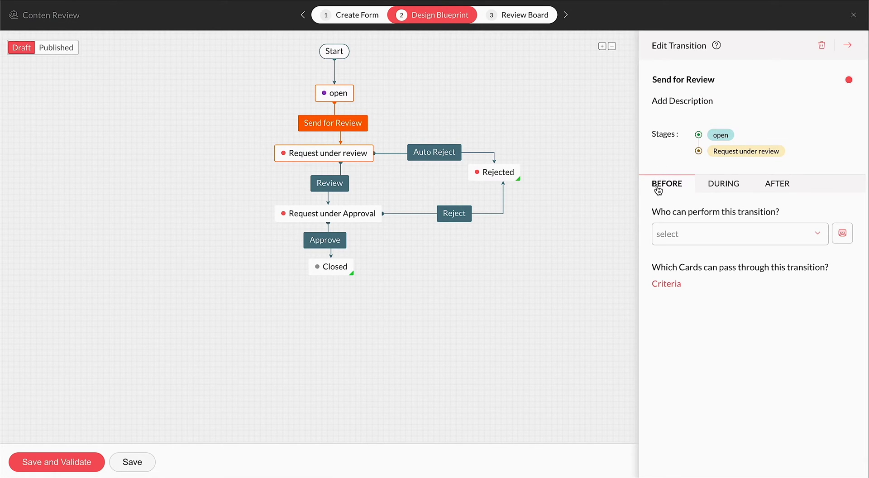
pyautogui.click(724, 184)
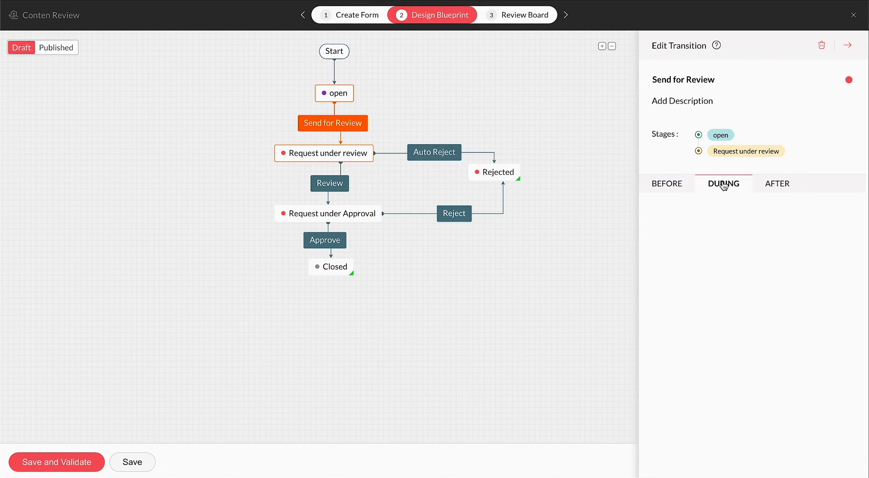
pyautogui.click(791, 190)
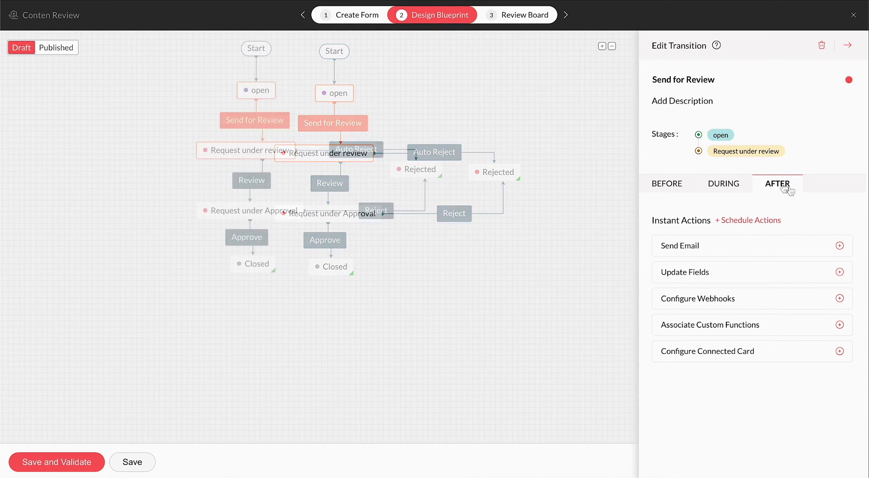
pyautogui.click(676, 190)
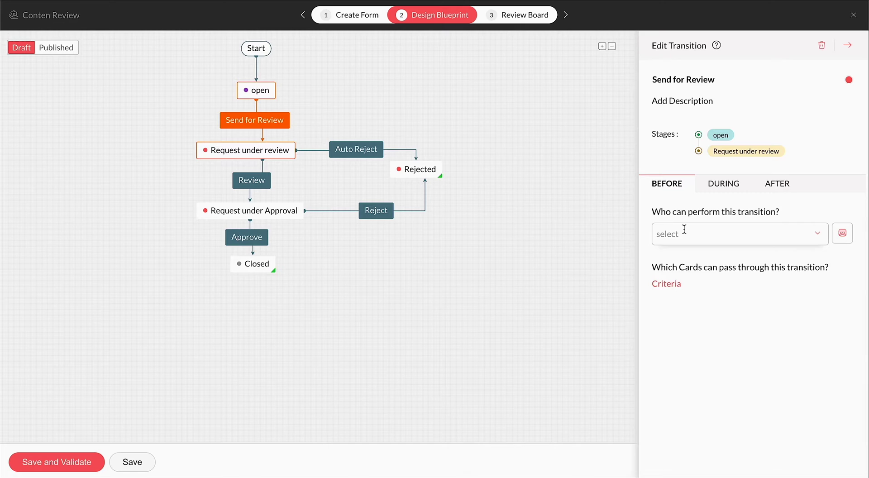
pyautogui.click(684, 232)
pyautogui.scroll(-5, 719, 330)
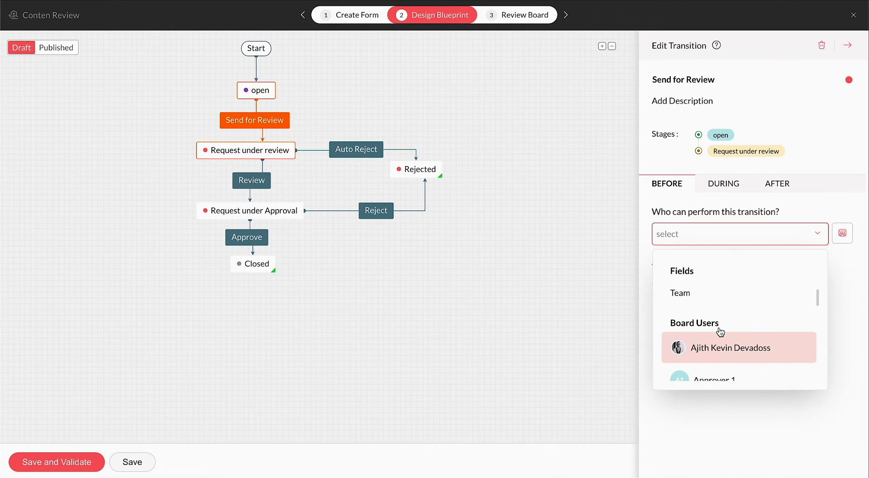
pyautogui.scroll(-5, 720, 332)
pyautogui.scroll(-6, 720, 332)
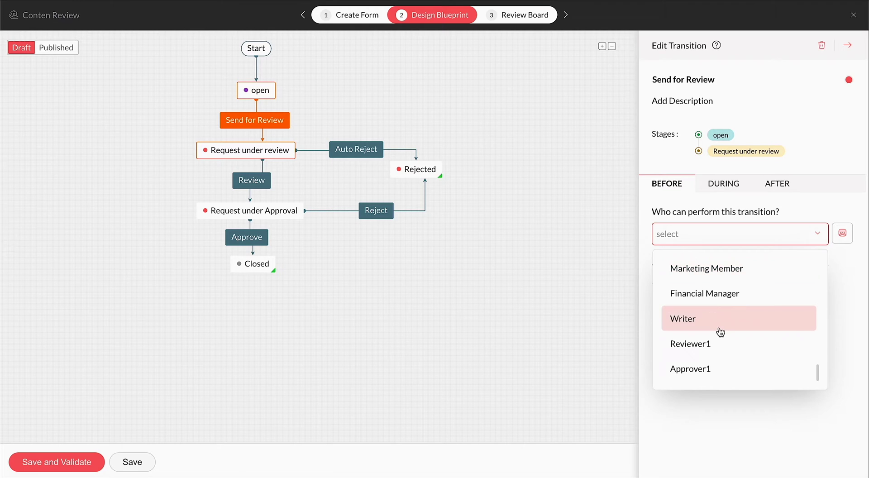
pyautogui.scroll(15, 721, 332)
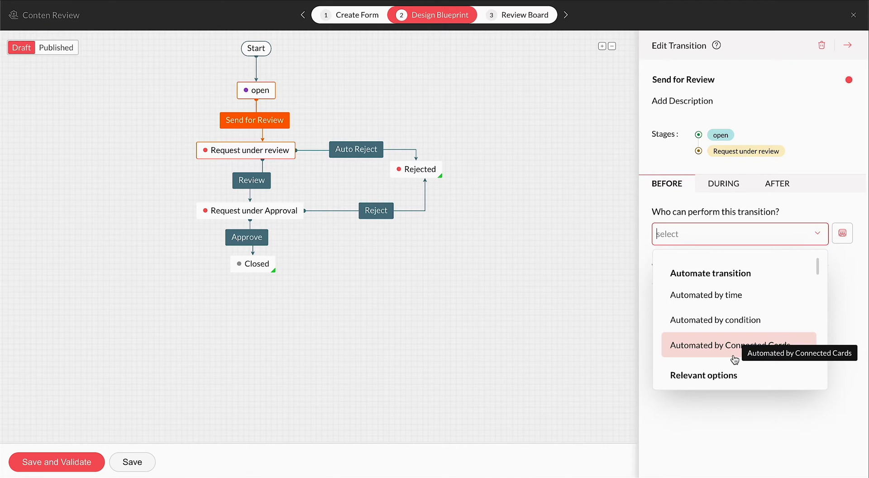
pyautogui.click(744, 415)
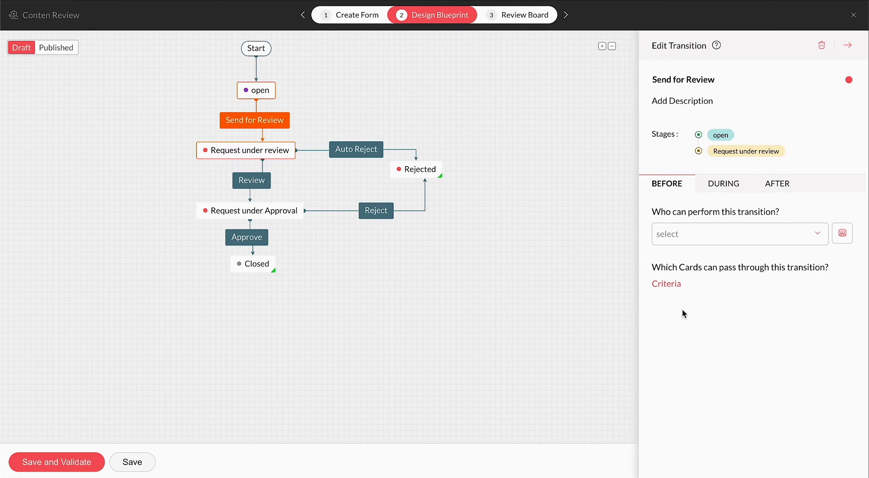
pyautogui.click(673, 286)
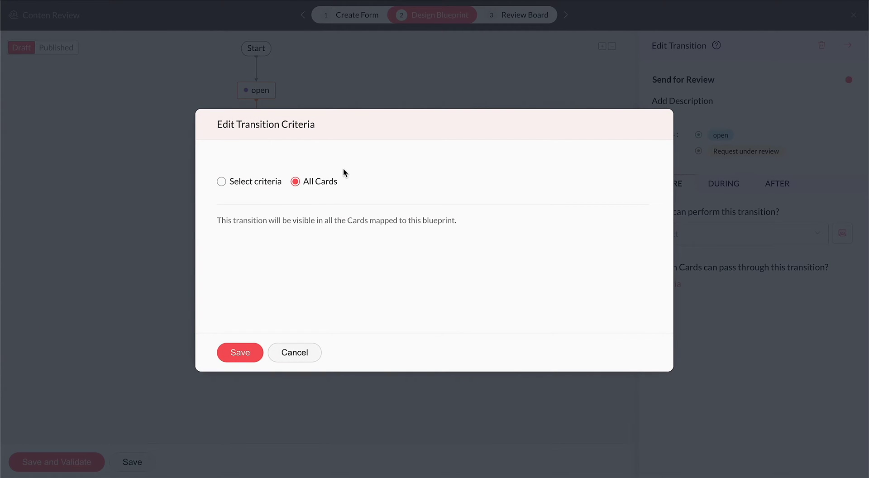
pyautogui.click(300, 352)
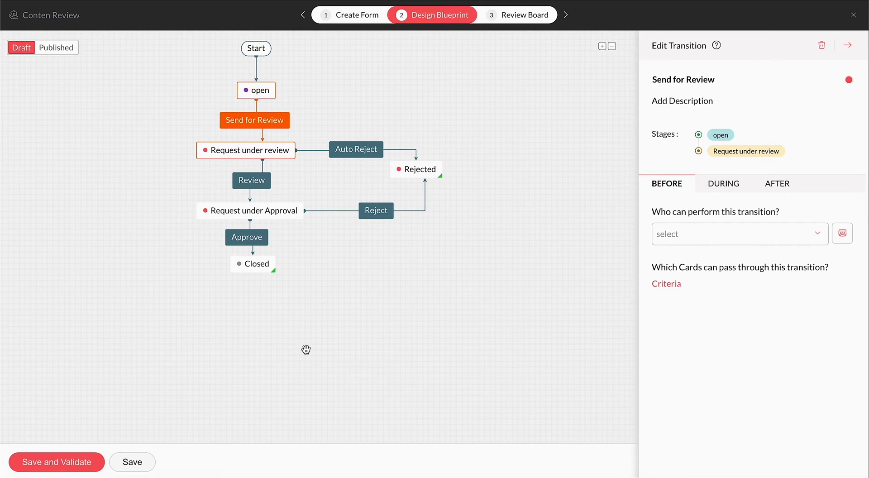
# - In DURING, add Content Documents as a non-mandatory field, remove it, then browse widgets
pyautogui.click(720, 185)
pyautogui.click(697, 249)
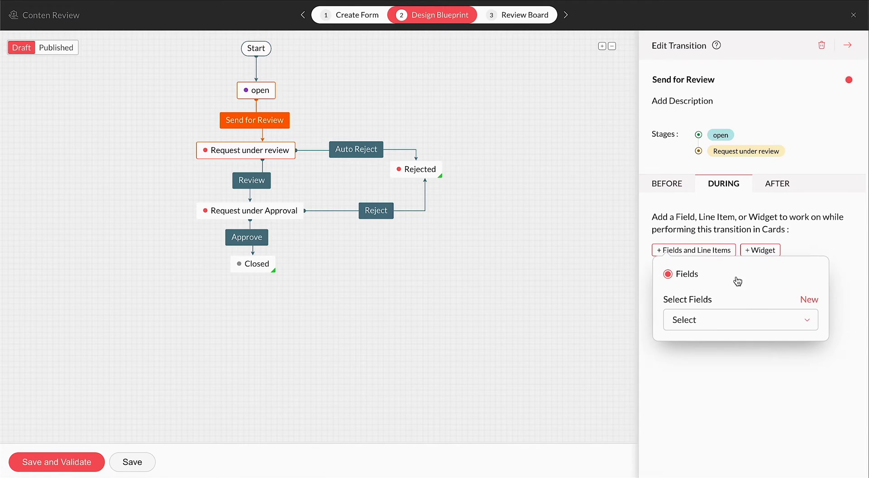
pyautogui.click(725, 320)
pyautogui.scroll(-3, 733, 285)
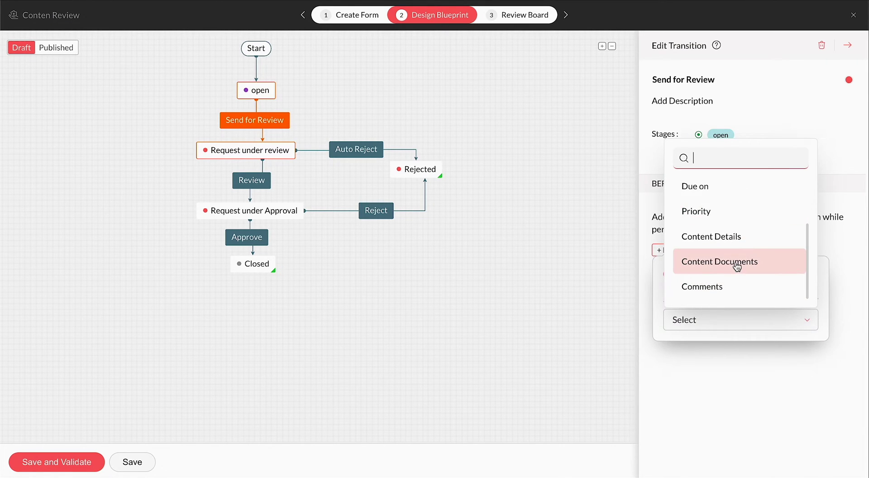
pyautogui.click(737, 267)
pyautogui.click(743, 302)
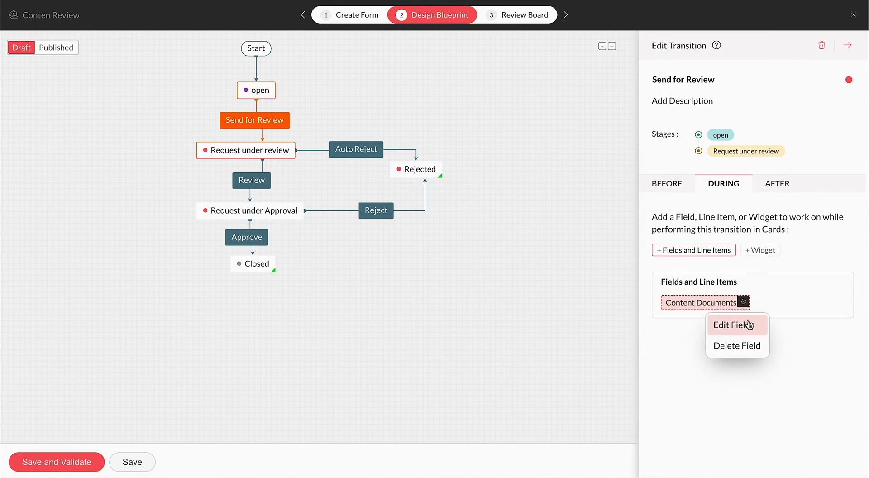
pyautogui.click(732, 325)
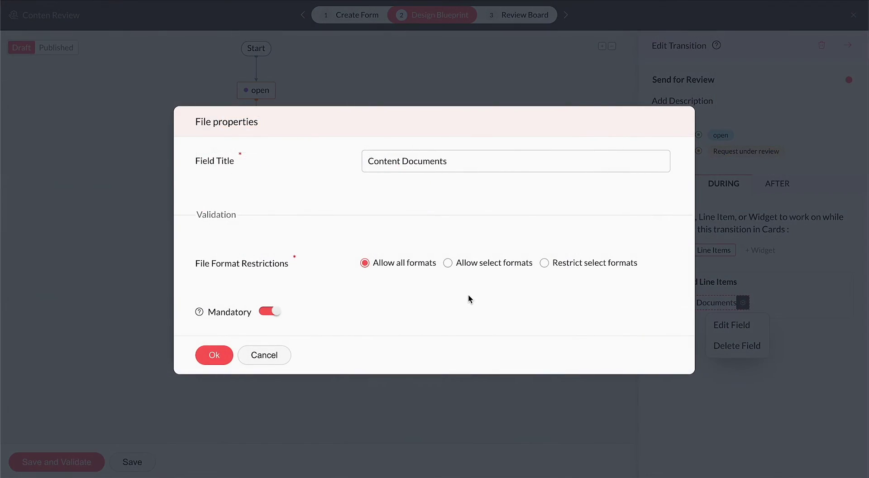
pyautogui.click(269, 311)
pyautogui.click(216, 357)
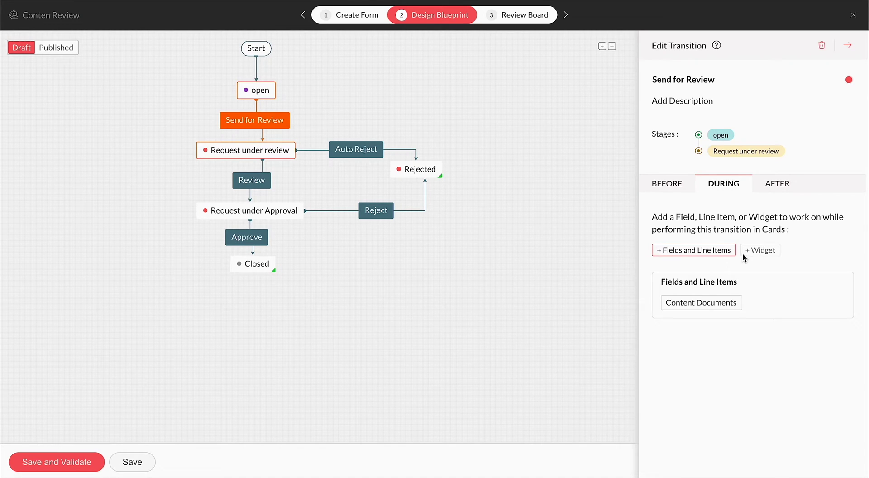
pyautogui.click(735, 301)
pyautogui.click(728, 344)
pyautogui.click(761, 252)
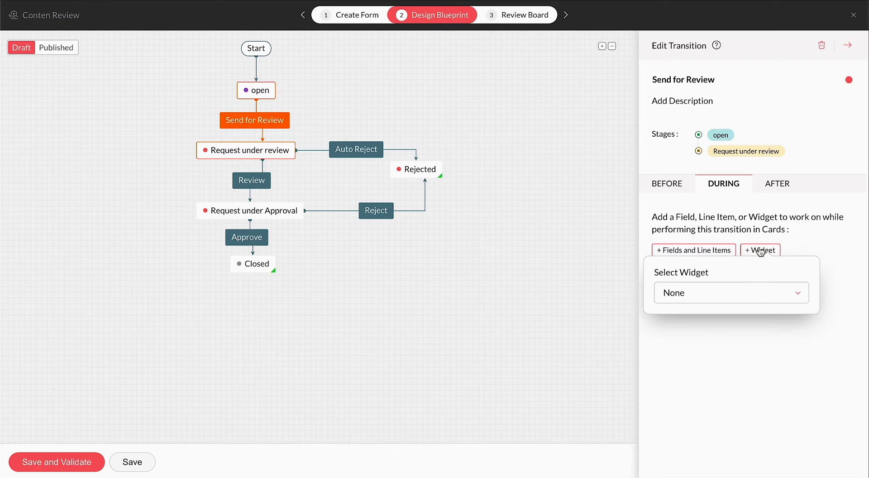
pyautogui.click(769, 298)
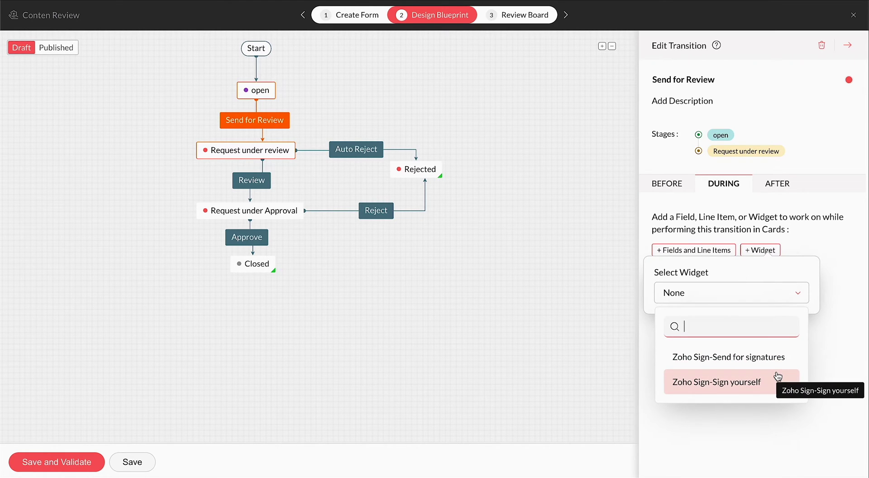
# - In AFTER, try Send Email and Update Fields actions, discarding both
pyautogui.click(777, 186)
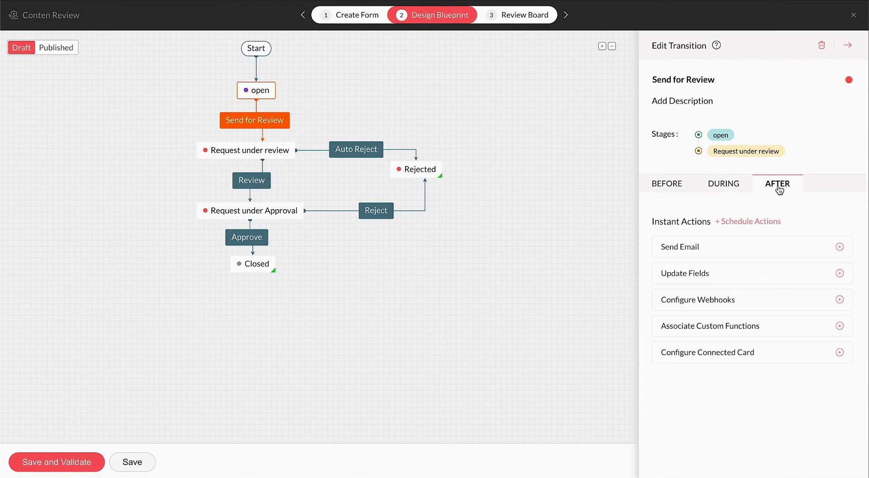
pyautogui.click(840, 246)
pyautogui.click(506, 177)
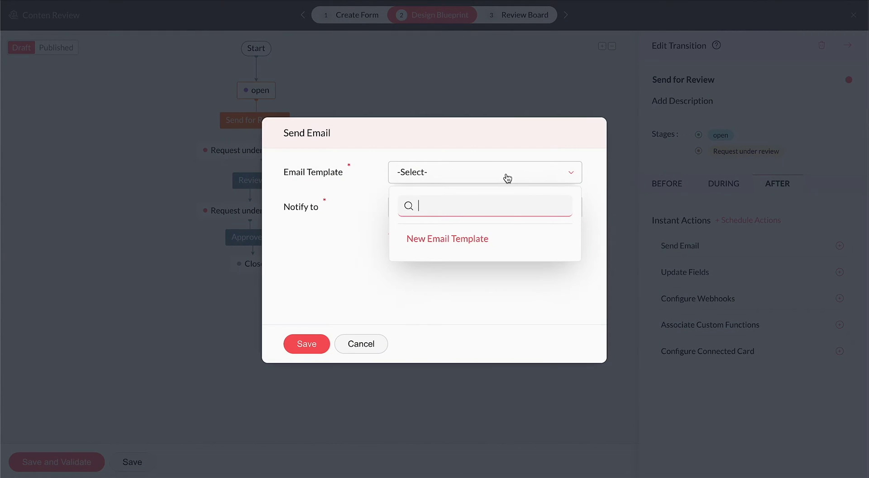
pyautogui.click(406, 214)
pyautogui.click(359, 344)
pyautogui.click(787, 273)
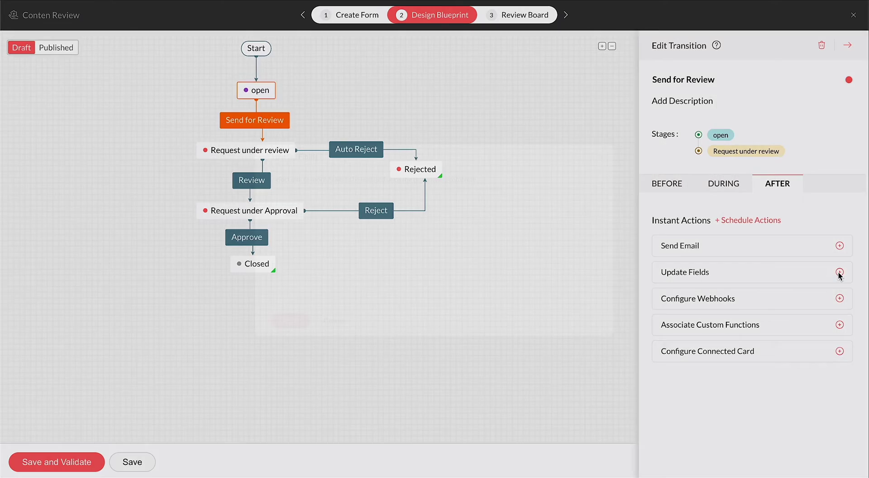
pyautogui.click(361, 211)
pyautogui.click(430, 306)
pyautogui.click(305, 344)
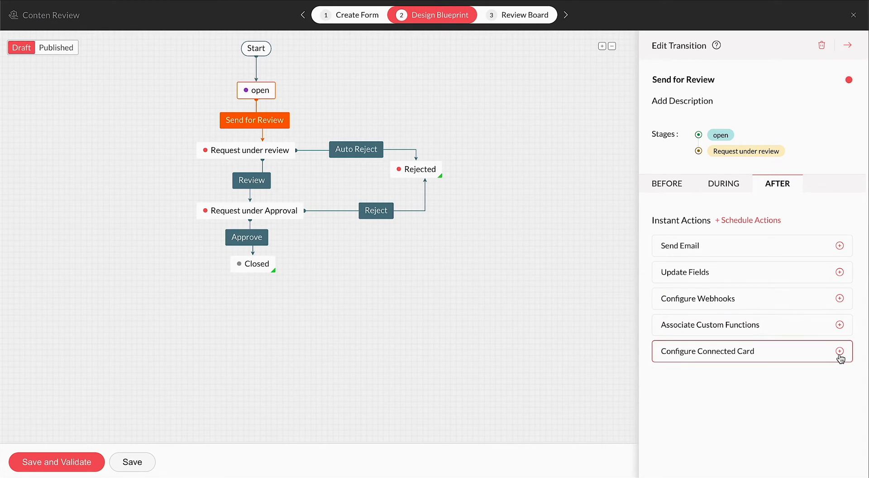
# - Configure a connected card on sub board Accounts Payables with a board user as requester
pyautogui.click(840, 352)
pyautogui.click(770, 238)
pyautogui.click(762, 327)
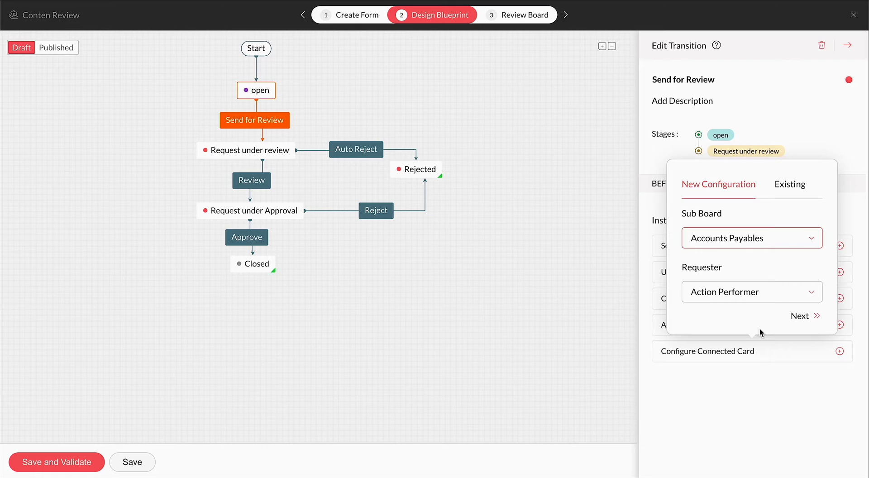
pyautogui.click(770, 292)
pyautogui.click(740, 443)
pyautogui.click(801, 312)
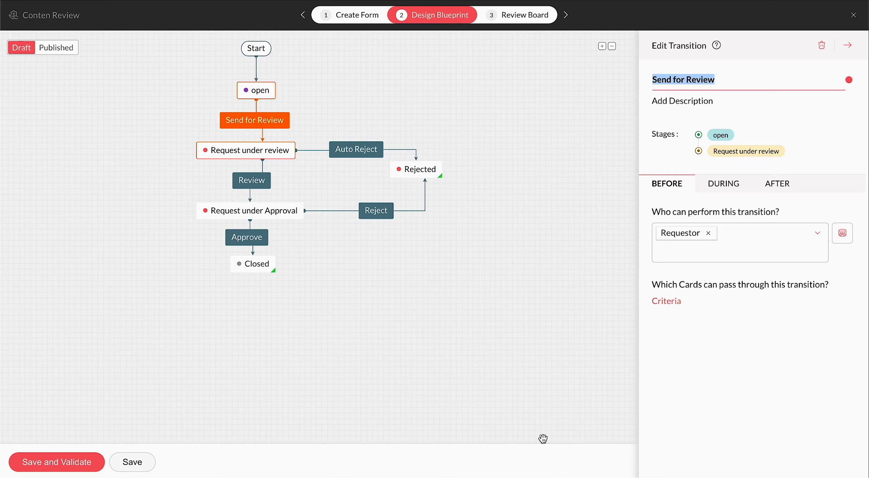
# - Add a parallel transition 'Approve.' beside Approve, performed by the Approver role
pyautogui.click(252, 189)
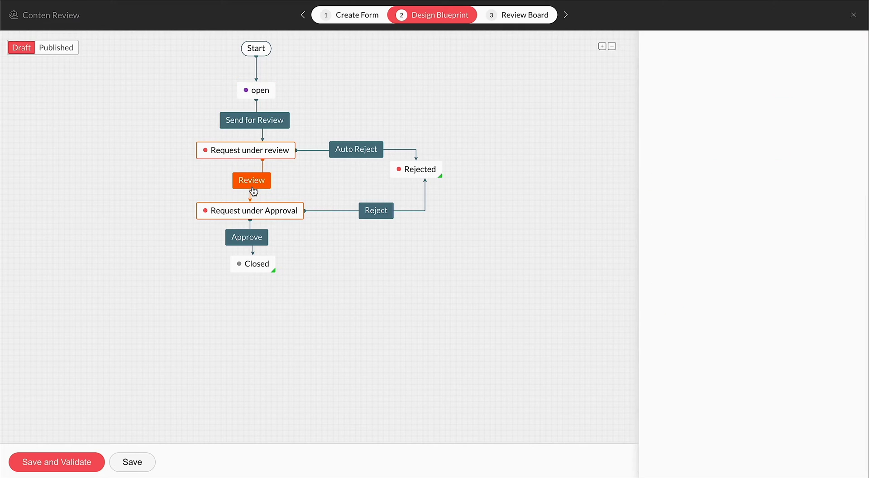
pyautogui.click(257, 237)
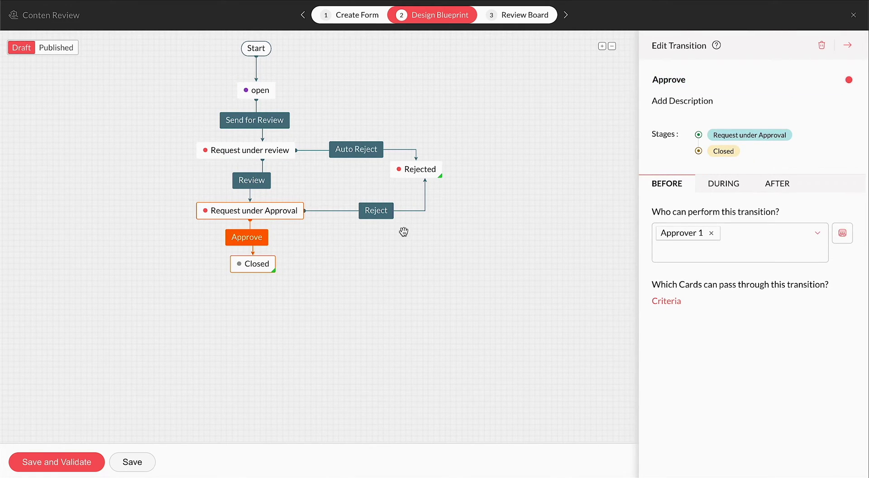
pyautogui.click(263, 239)
pyautogui.click(450, 295)
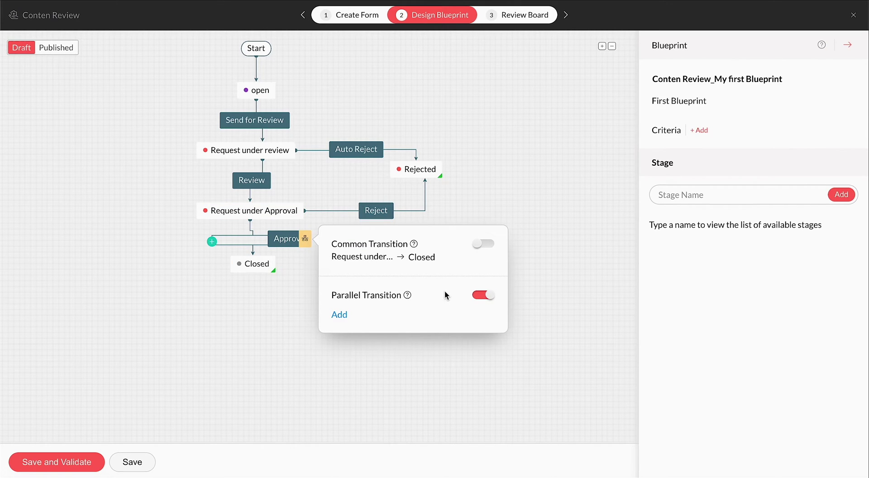
pyautogui.write('Approve.')
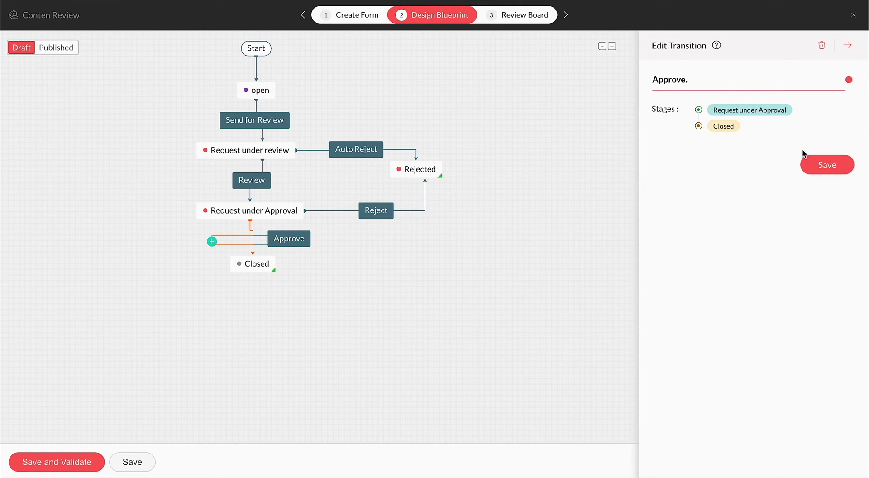
pyautogui.click(806, 158)
pyautogui.click(666, 235)
pyautogui.write('Approv')
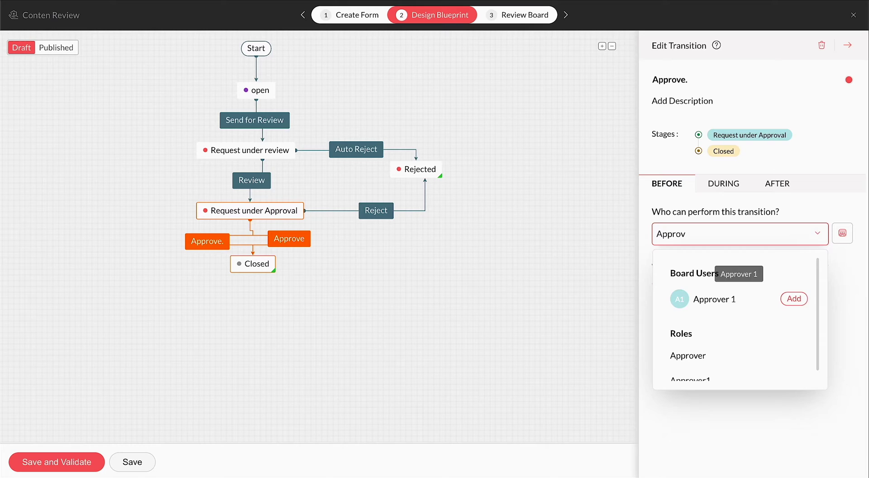
pyautogui.click(688, 354)
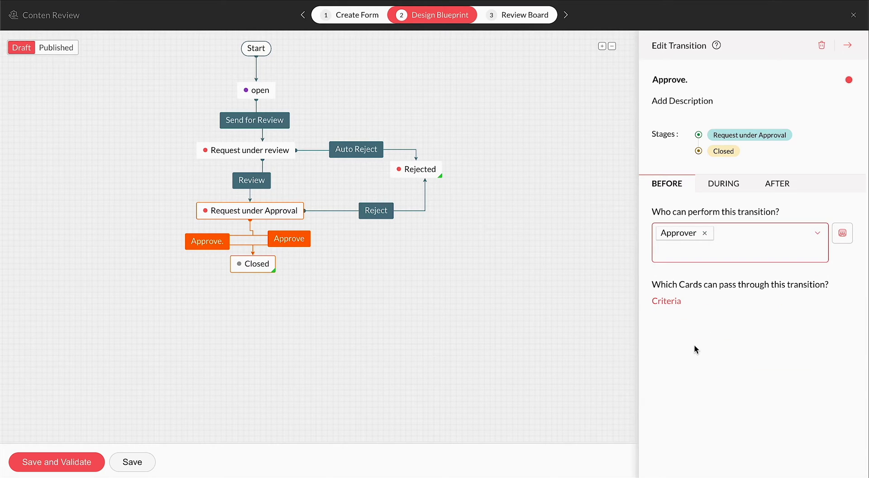
# - Make Reject a common transition starting from every stage except Closed
pyautogui.click(388, 211)
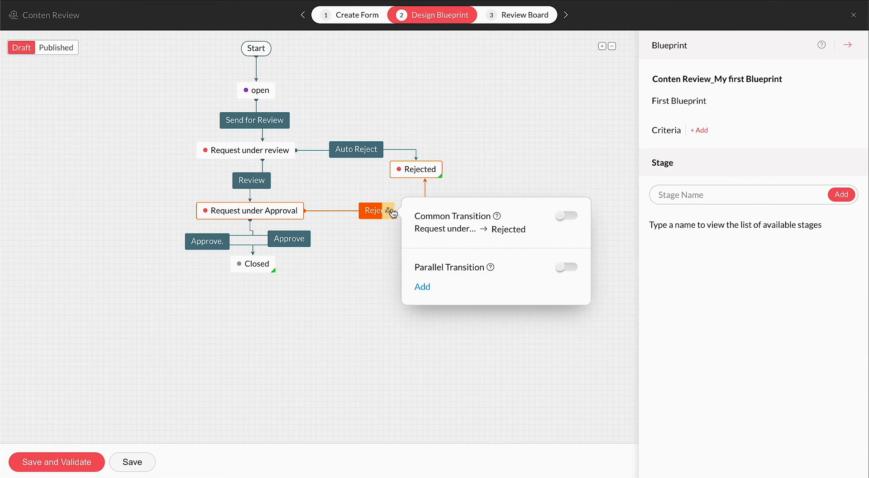
pyautogui.click(567, 216)
pyautogui.click(425, 229)
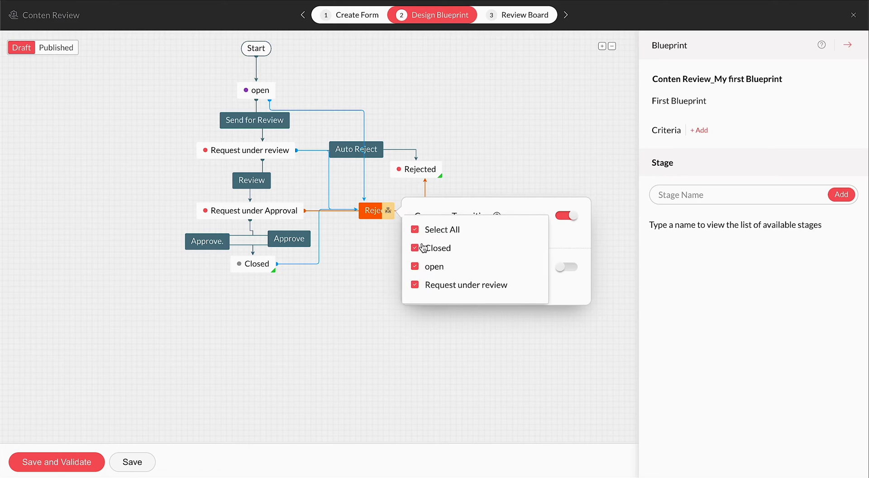
pyautogui.click(423, 248)
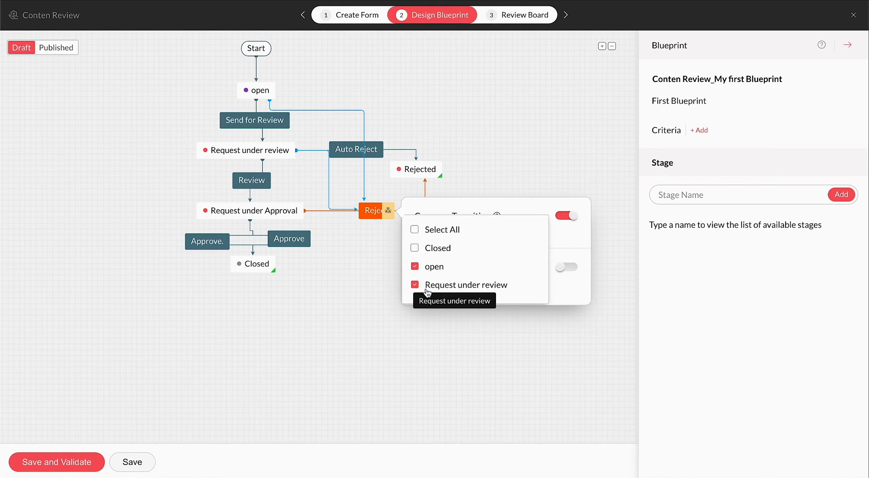
pyautogui.click(571, 227)
pyautogui.click(601, 247)
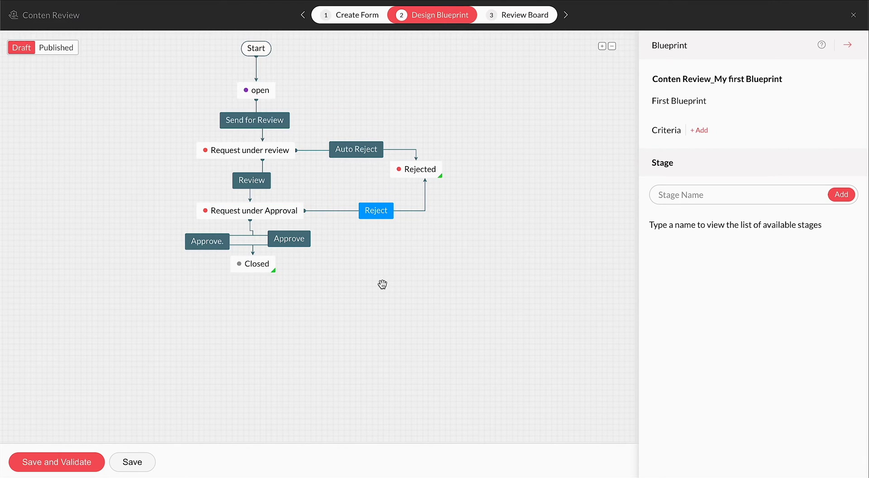
# - Inspect the stage settings and set the Rejected stage's type to Closed
pyautogui.click(267, 153)
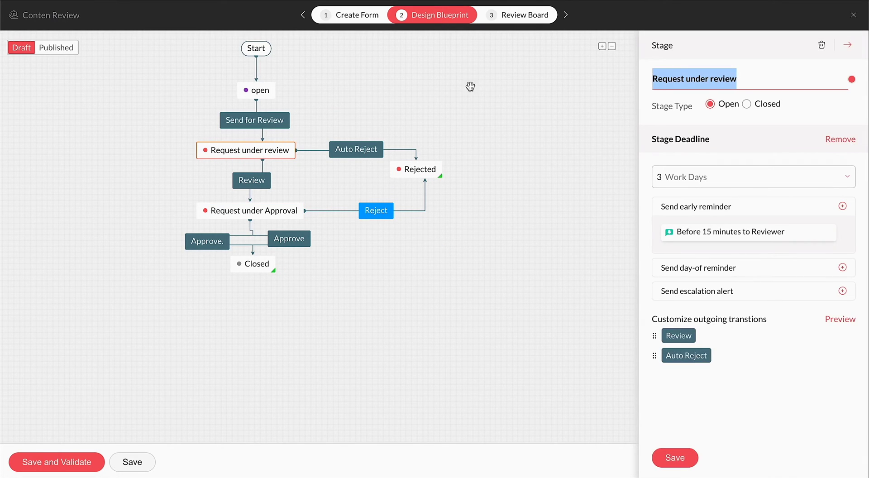
pyautogui.click(679, 84)
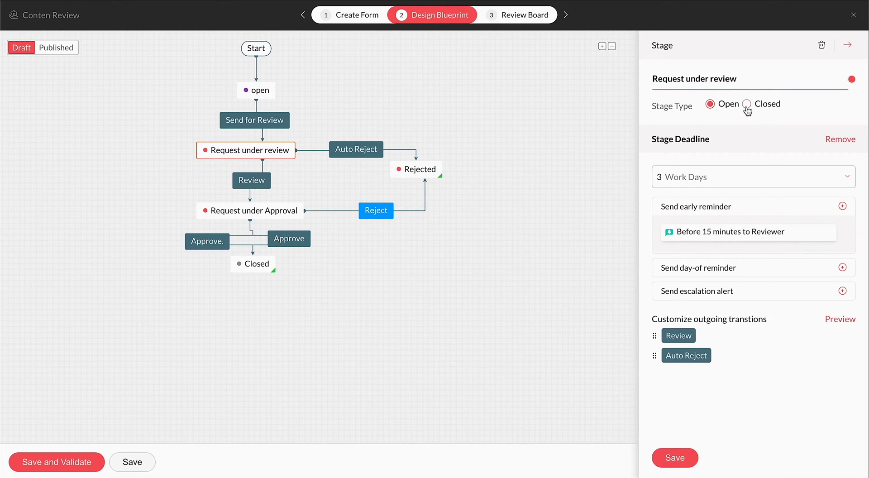
pyautogui.click(254, 264)
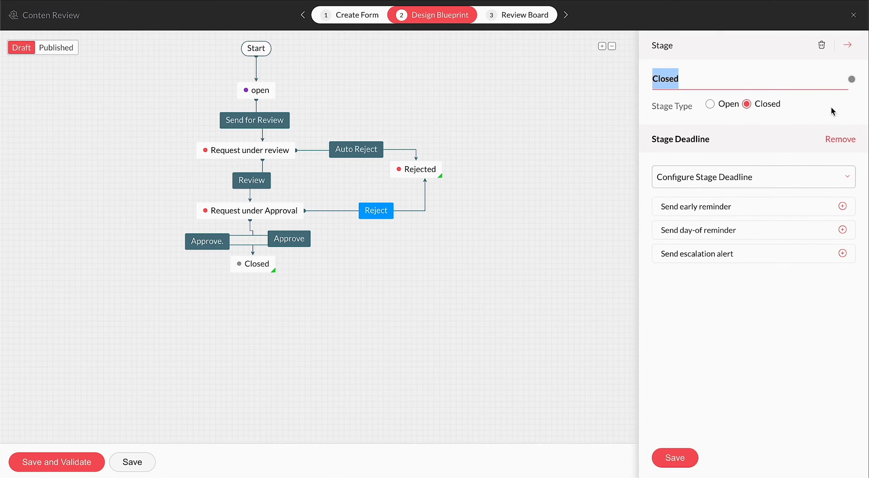
pyautogui.click(437, 170)
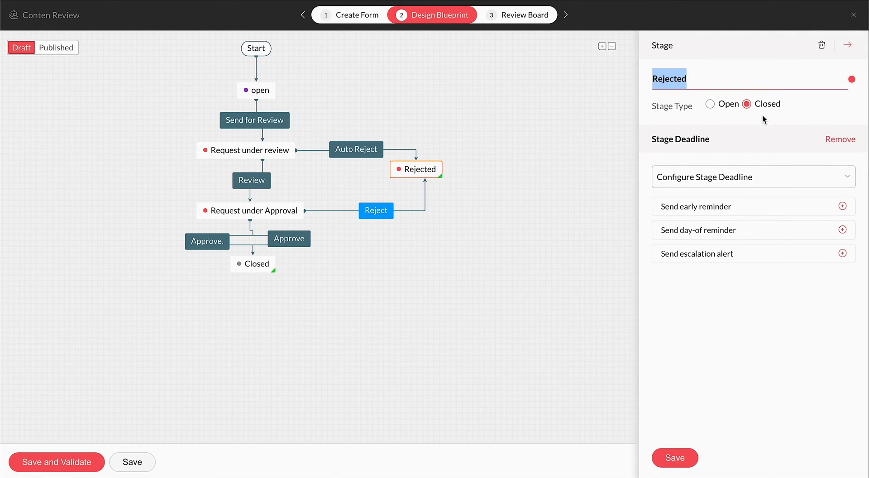
# - Confirm the 3 Work Days deadline on Request under review and check the Reviewer early reminder
pyautogui.click(263, 152)
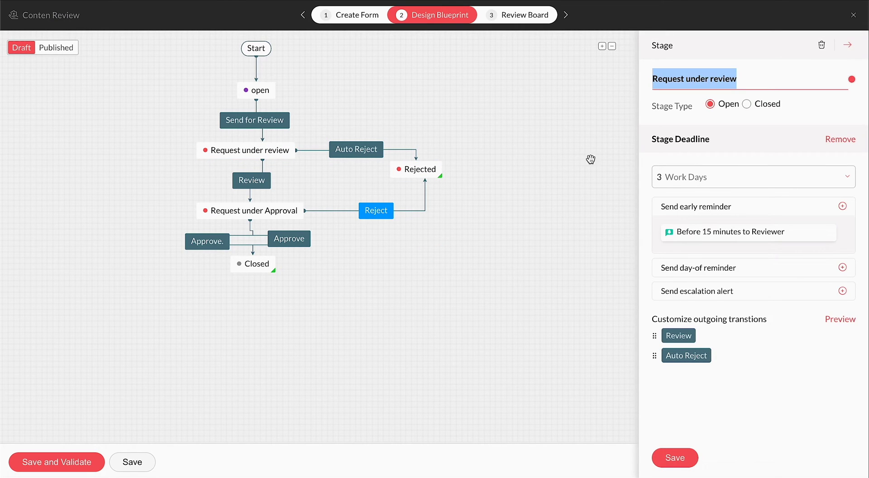
pyautogui.click(679, 178)
pyautogui.click(751, 245)
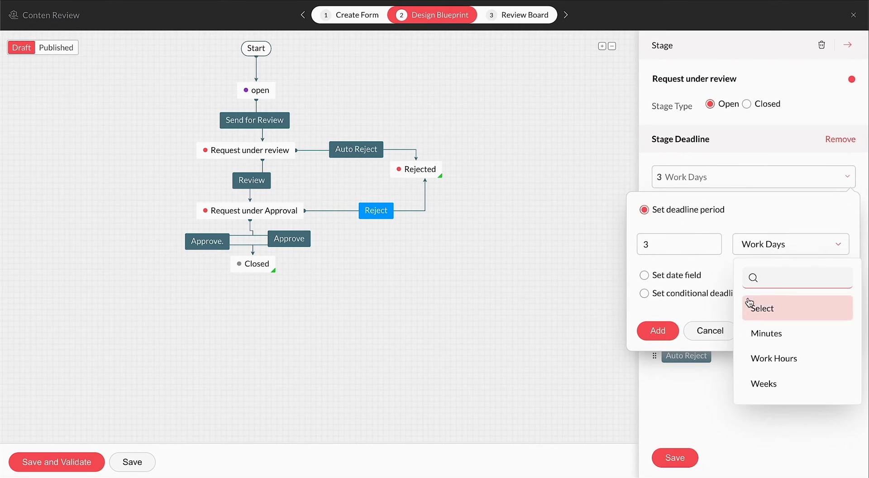
pyautogui.click(658, 330)
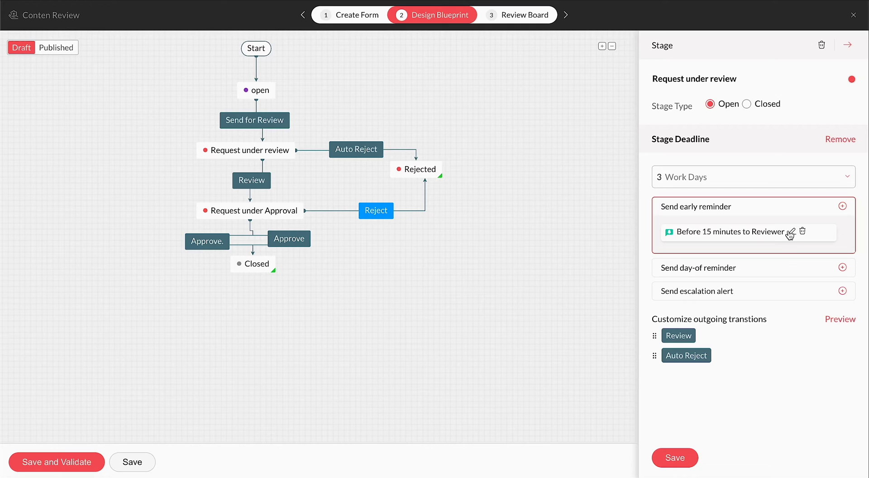
pyautogui.click(790, 233)
pyautogui.press('Escape')
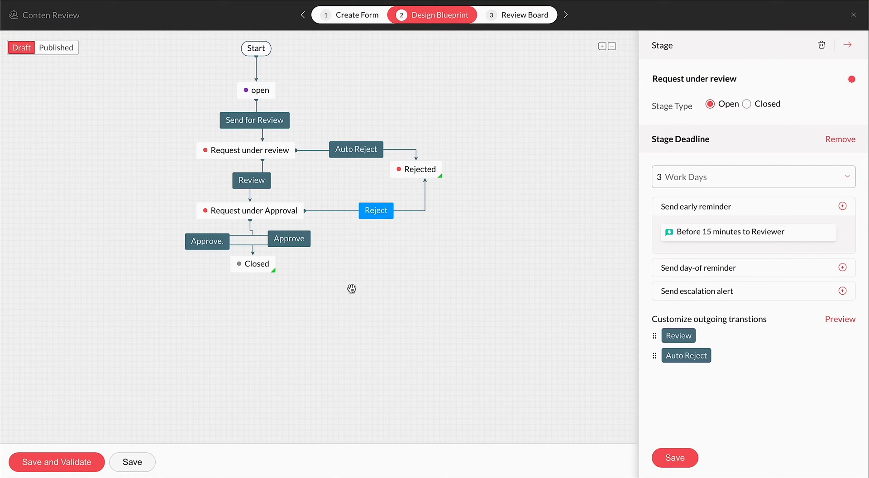
# - Save, validate and publish the Conten Review board, then check its users and Invite User
pyautogui.click(62, 464)
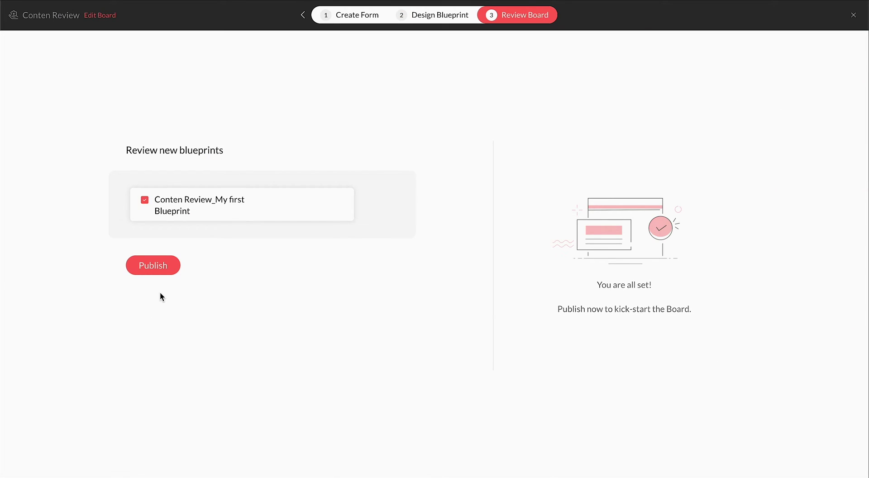
pyautogui.click(153, 266)
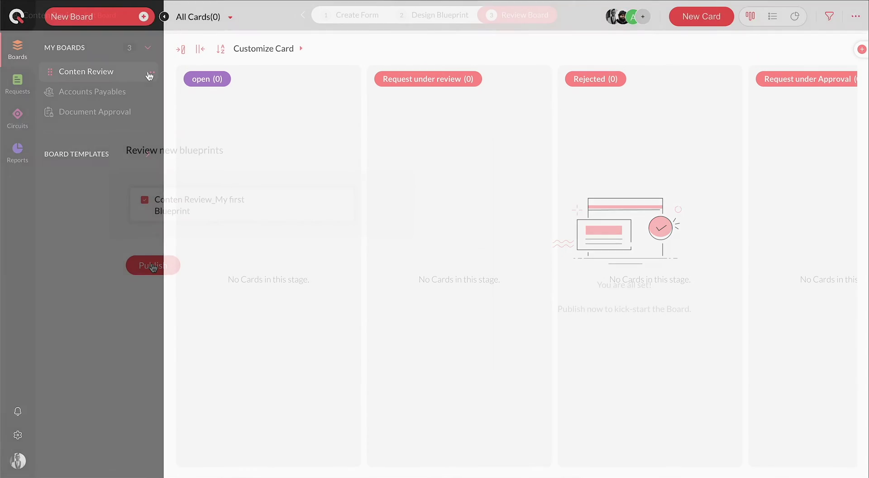
pyautogui.click(151, 73)
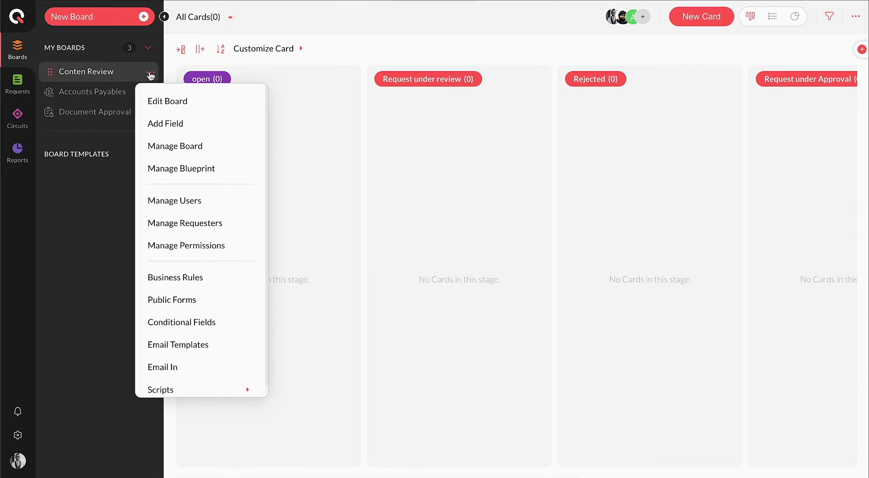
pyautogui.click(238, 201)
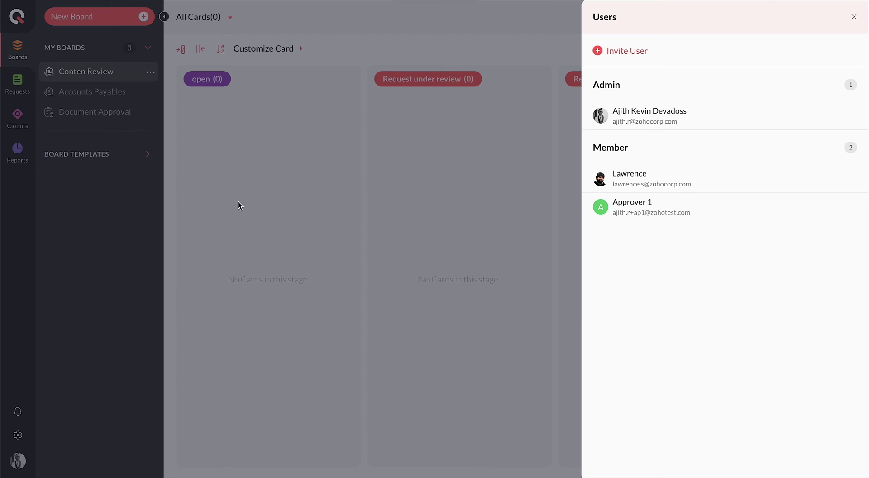
pyautogui.click(639, 53)
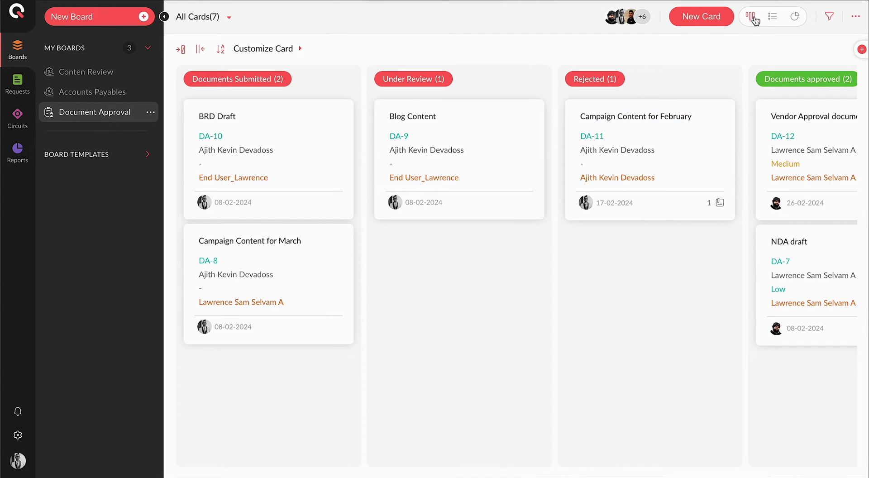
# - Move Rejected to the far right, then view list, filters, import/export options and dashboard
pyautogui.moveTo(627, 73); pyautogui.dragTo(822, 93)
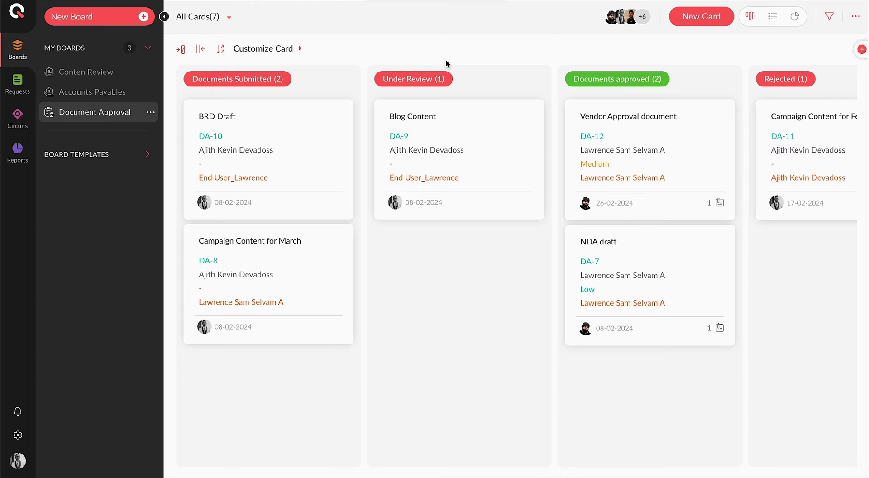
pyautogui.click(773, 17)
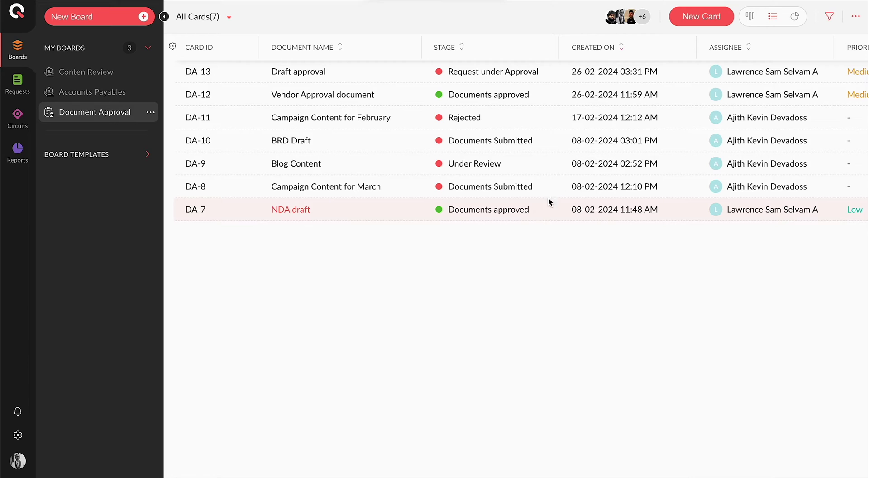
pyautogui.click(830, 17)
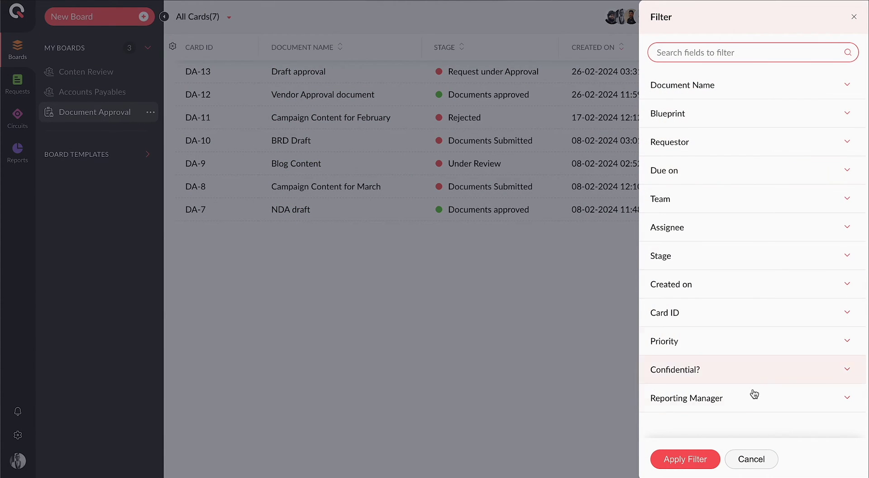
pyautogui.click(755, 464)
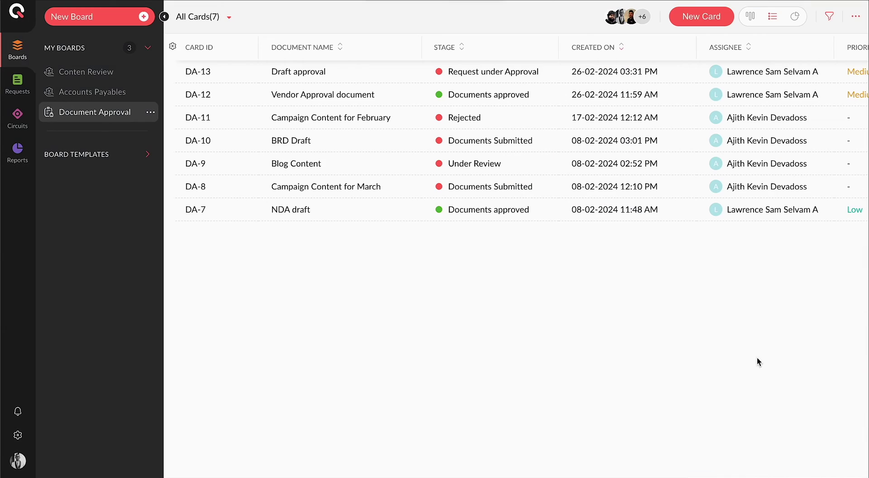
pyautogui.click(856, 16)
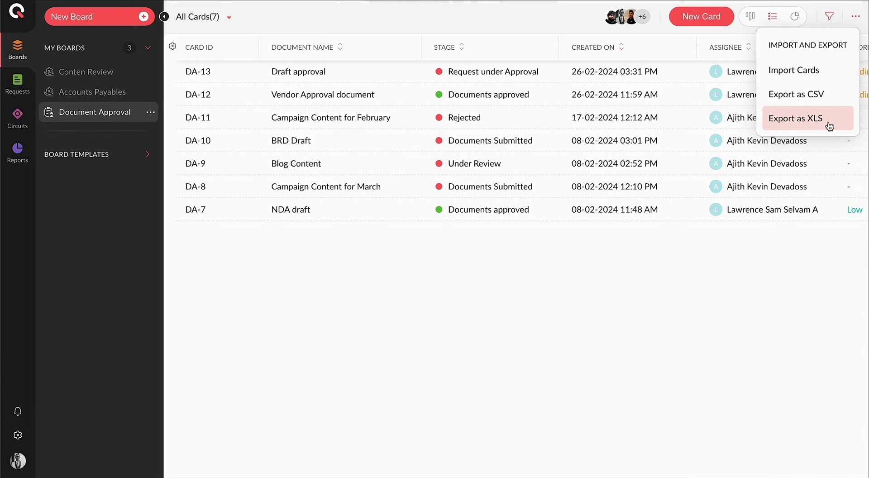
pyautogui.click(794, 19)
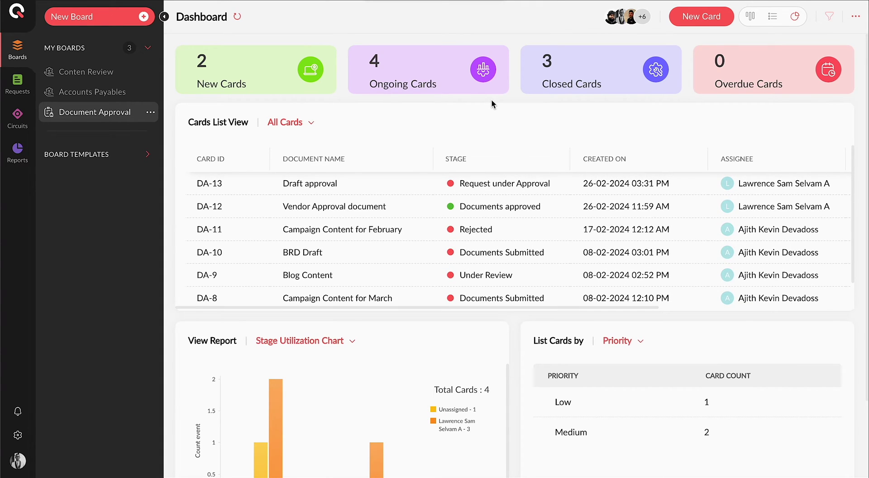
# - Browse the Stage Utilization settings and the Blueprint Usage Report in Reports
pyautogui.scroll(-3, 492, 103)
pyautogui.click(18, 154)
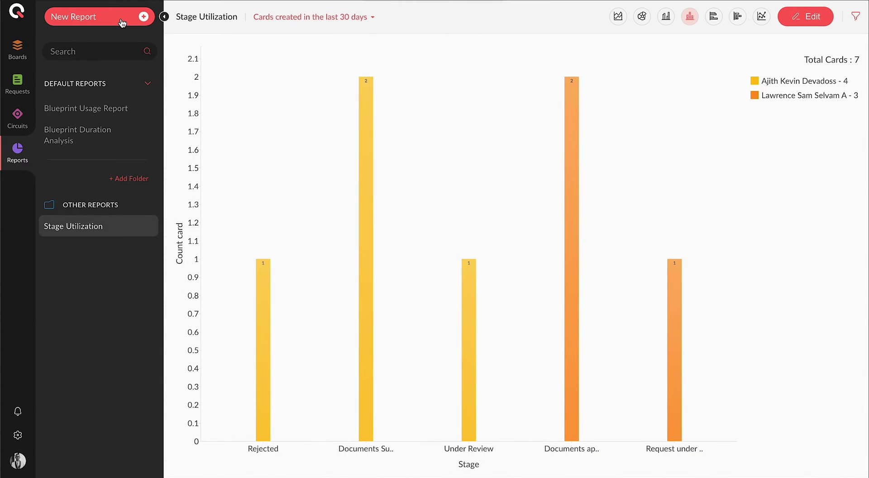
pyautogui.click(121, 22)
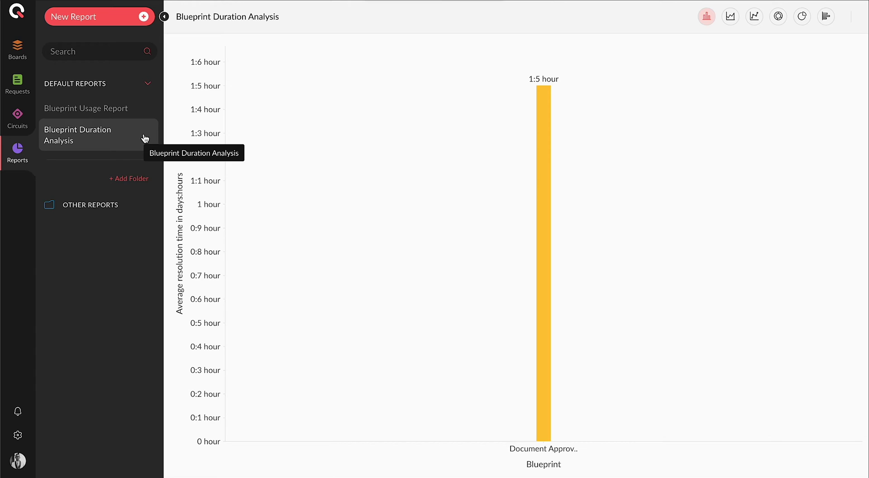
pyautogui.click(125, 109)
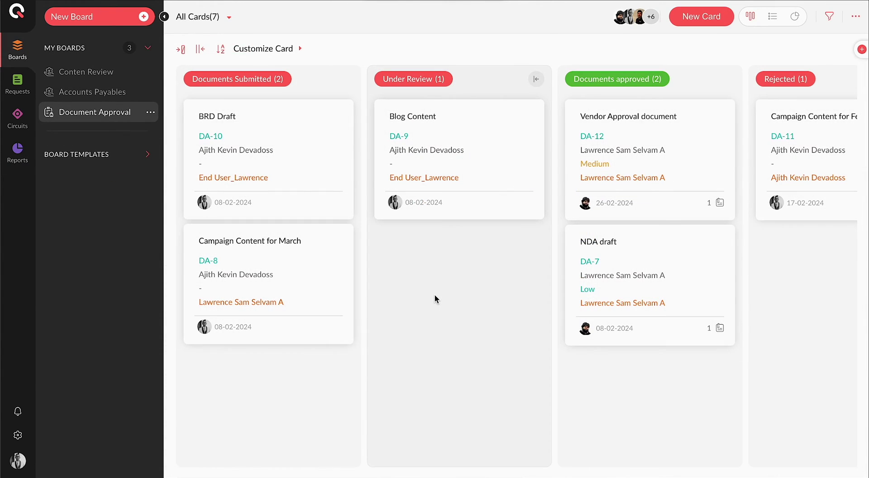
# - Review the Document Approval board's users, member roles and requester settings without changes
pyautogui.click(150, 112)
pyautogui.click(191, 245)
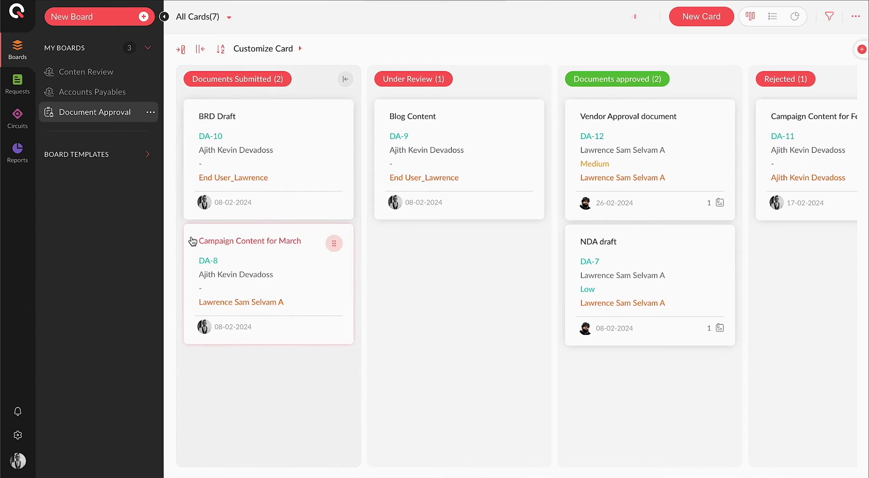
pyautogui.click(850, 210)
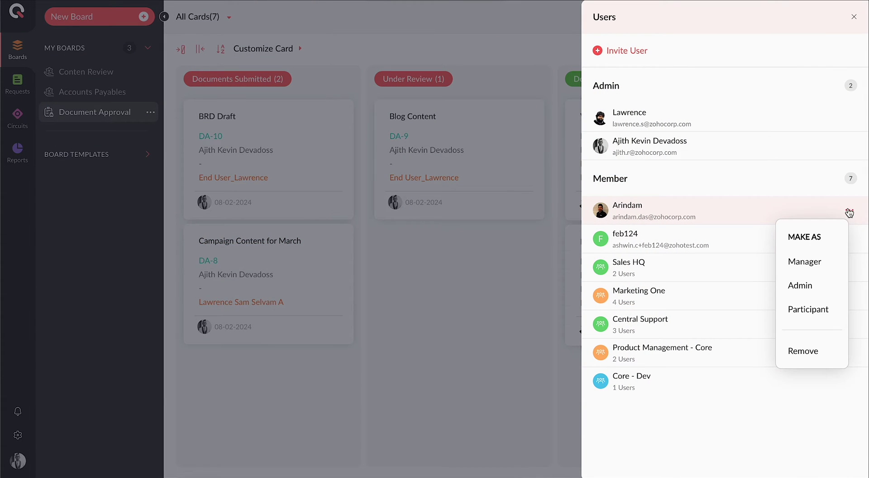
pyautogui.click(430, 275)
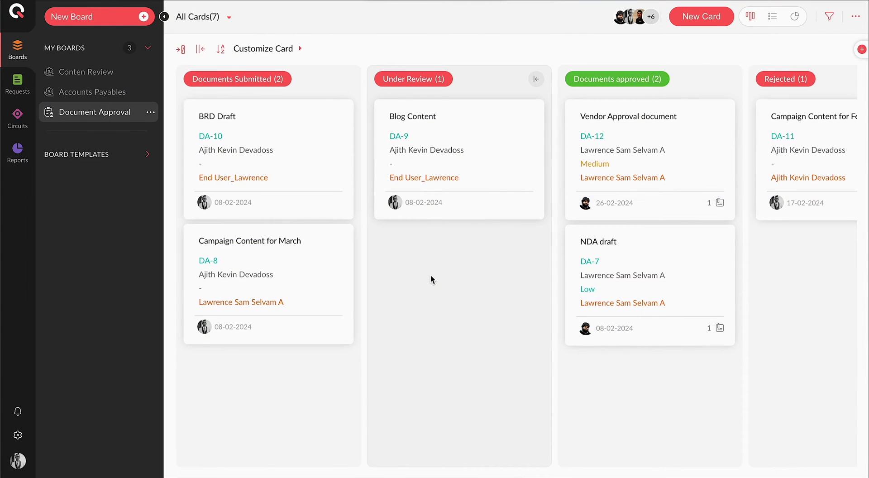
pyautogui.click(151, 112)
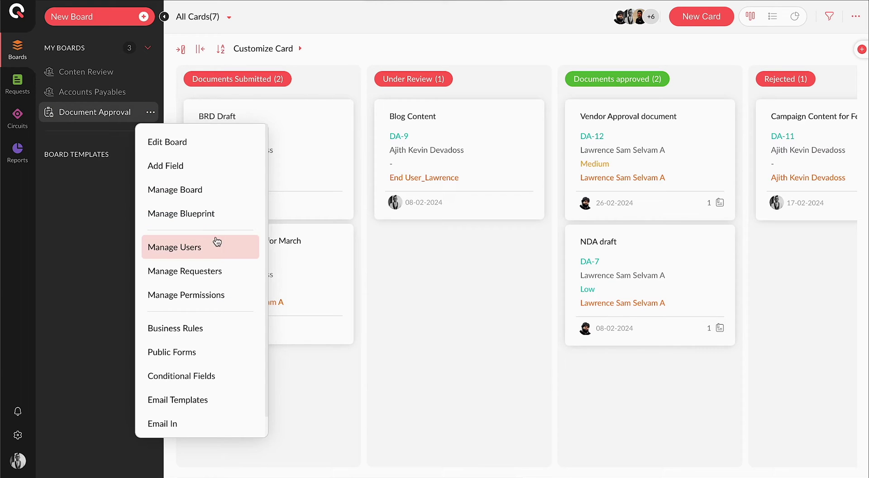
pyautogui.click(216, 267)
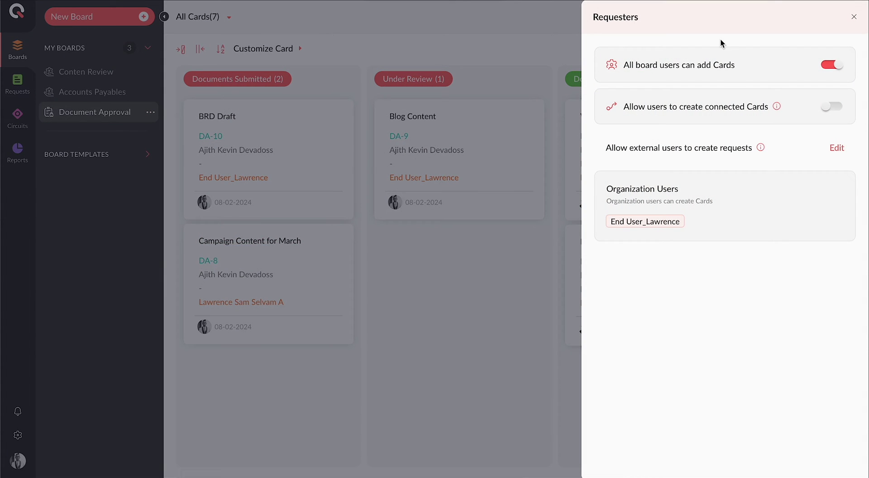
pyautogui.click(359, 247)
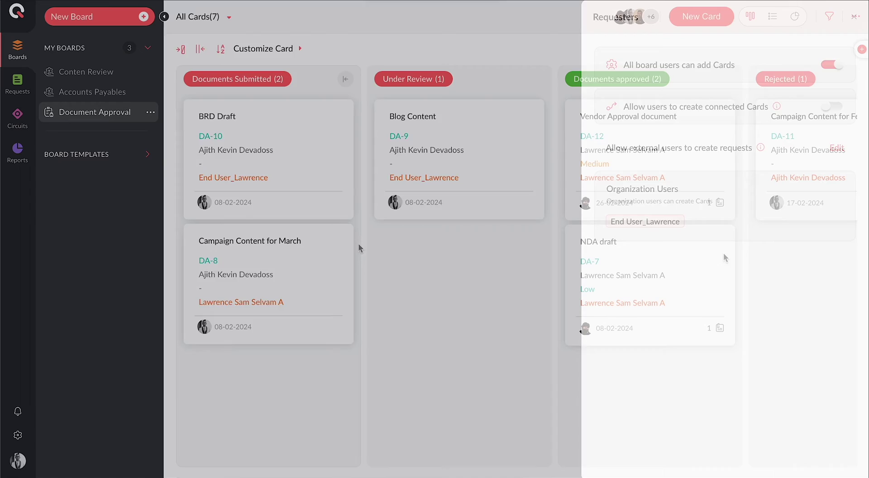
# - Toggle Member access to Attachments, save the field permissions, and open organization settings
pyautogui.click(151, 113)
pyautogui.click(213, 293)
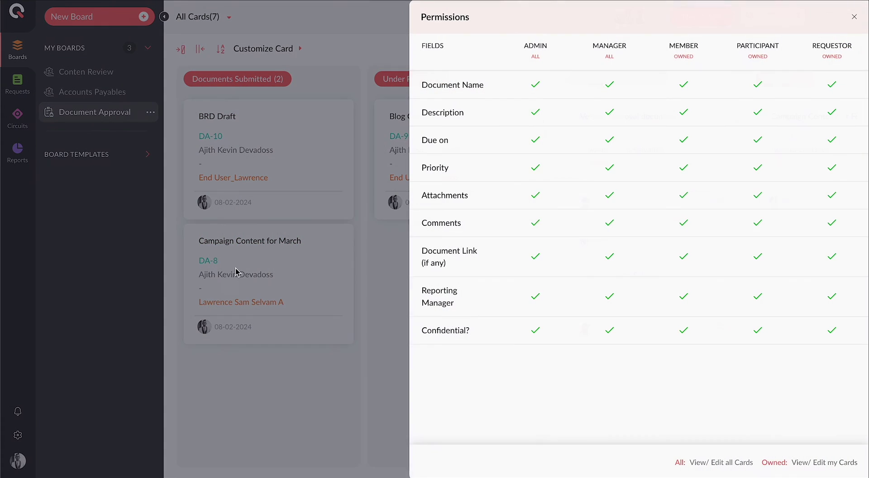
pyautogui.click(674, 197)
pyautogui.click(691, 228)
pyautogui.click(674, 263)
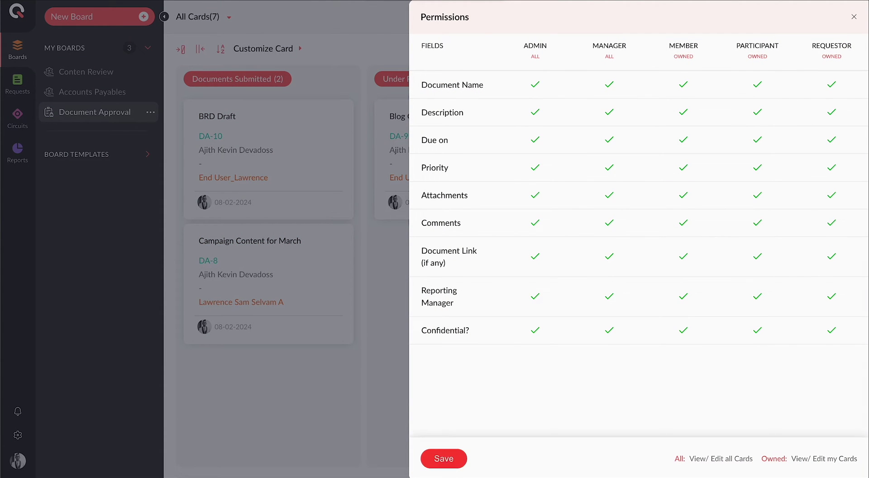
pyautogui.click(448, 456)
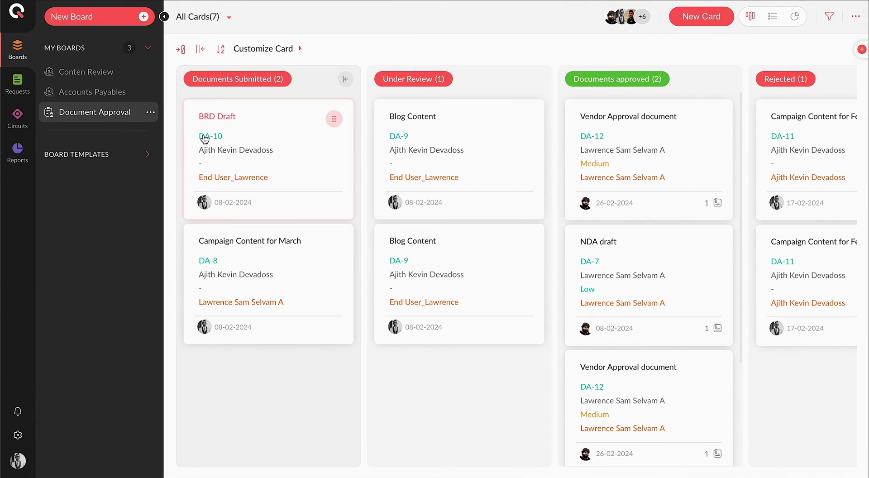
pyautogui.click(152, 113)
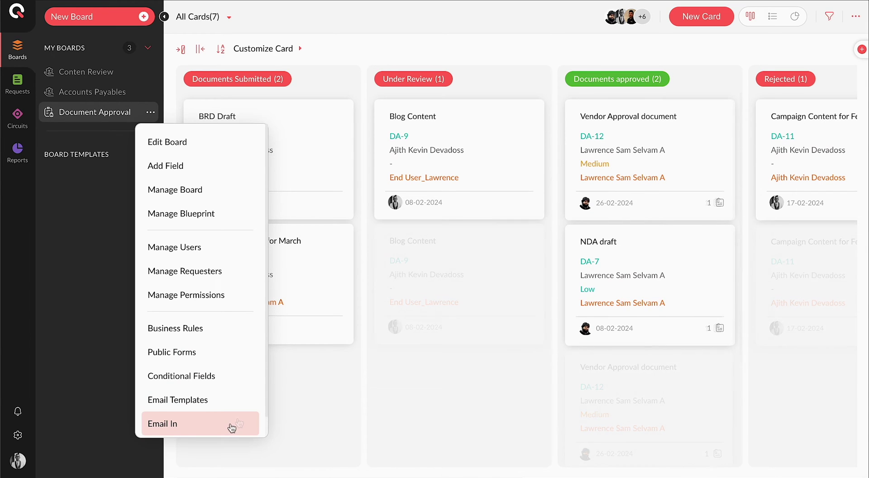
pyautogui.click(18, 437)
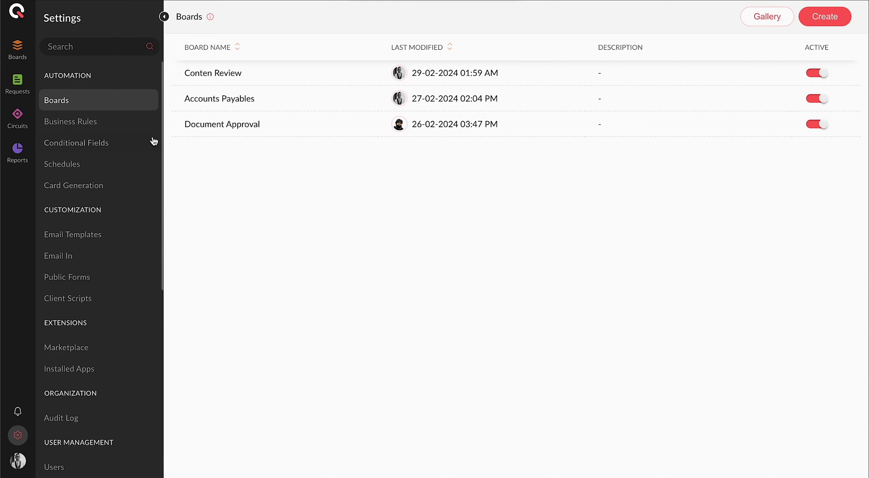
# - Correct the board name from 'Conten Review' to 'Content Review' and save it
pyautogui.click(250, 75)
pyautogui.click(227, 101)
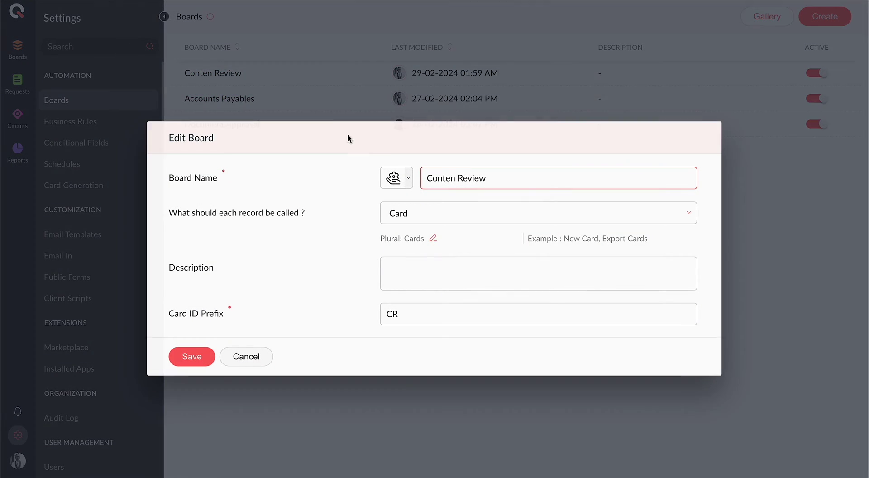
pyautogui.click(456, 178)
pyautogui.write('t')
pyautogui.click(194, 357)
pyautogui.click(234, 65)
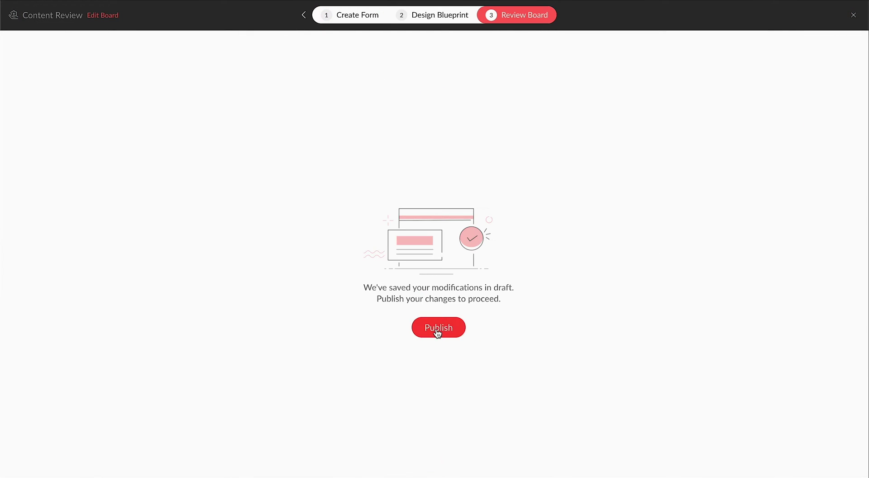
pyautogui.click(437, 329)
# - Review the Assign to Reviewer business rule's criteria and available instant actions
pyautogui.click(90, 123)
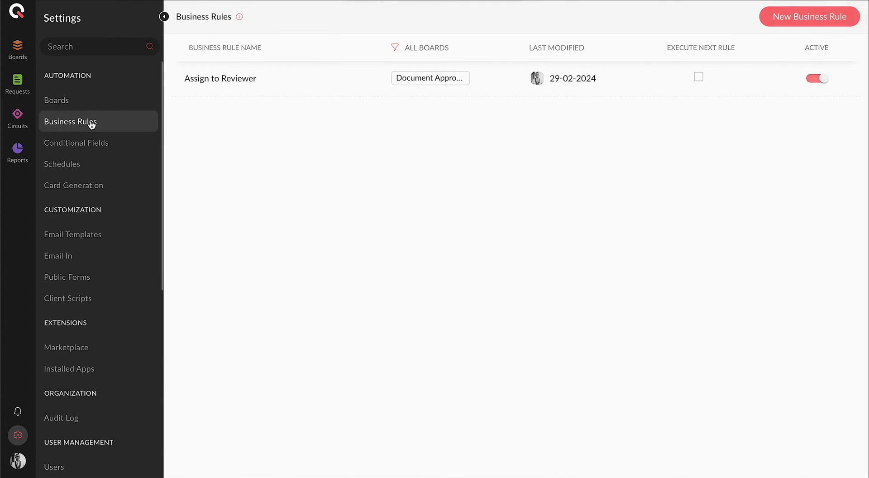
pyautogui.click(210, 88)
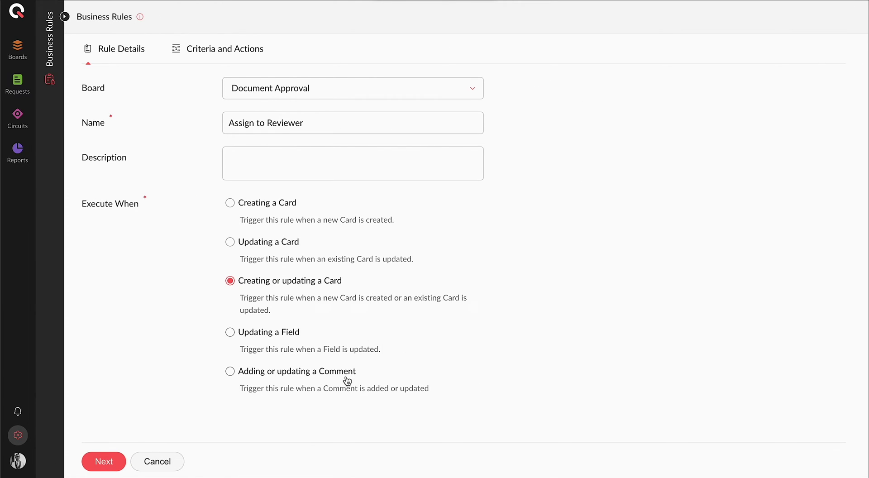
pyautogui.click(114, 458)
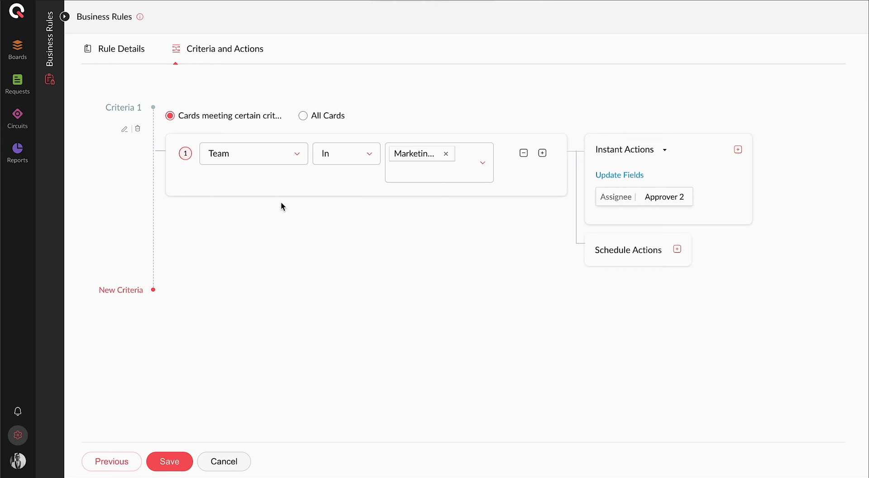
pyautogui.click(738, 149)
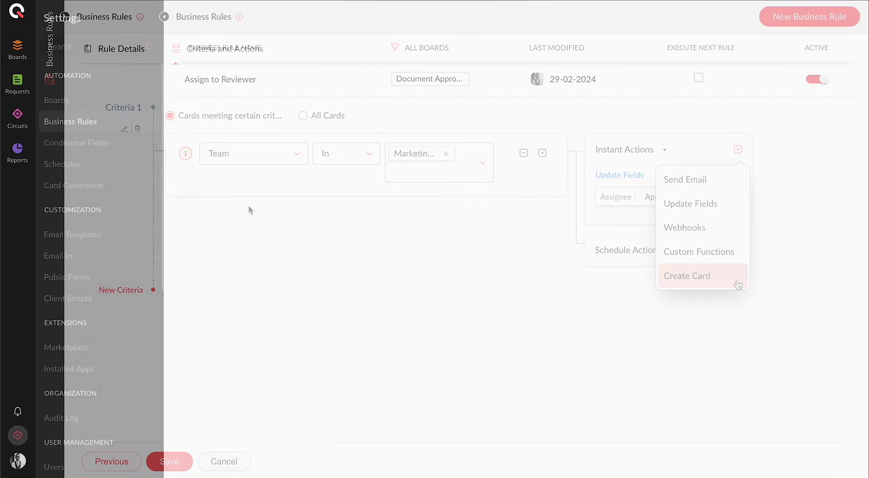
# - Inspect the Hide Fields conditional rule's actions, then start a new schedule in Schedules
pyautogui.click(108, 148)
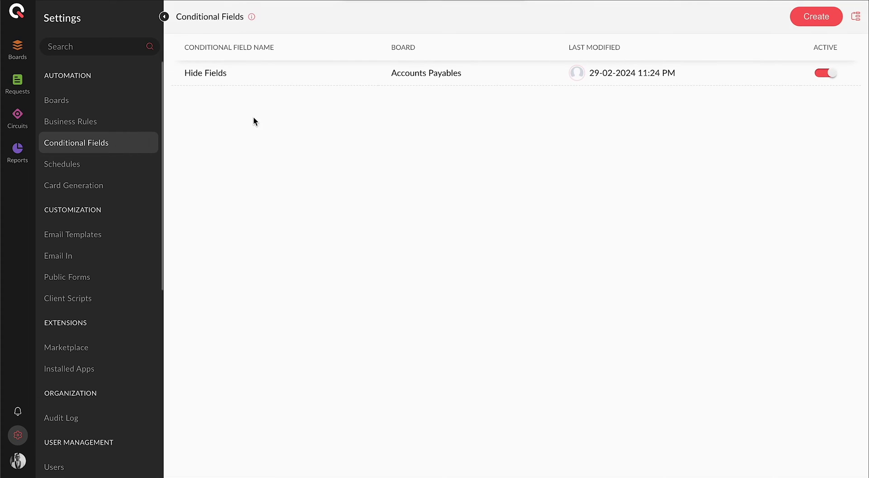
pyautogui.click(220, 78)
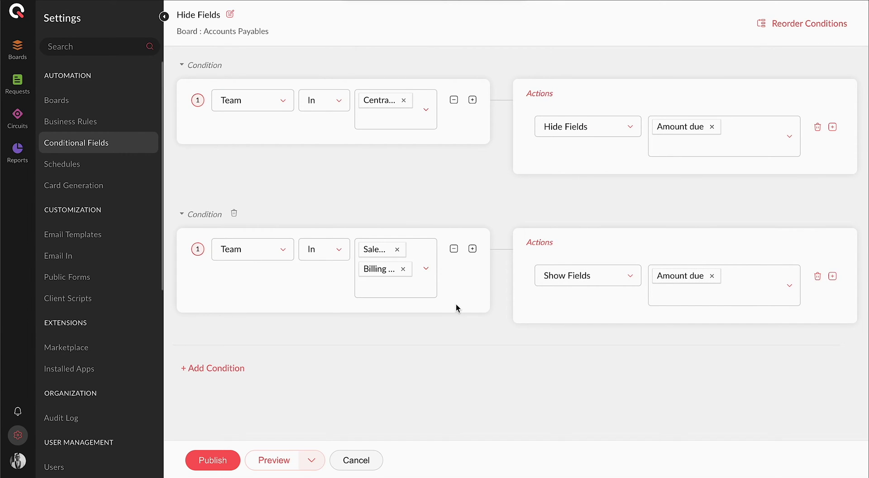
pyautogui.click(557, 274)
pyautogui.scroll(-5, 584, 378)
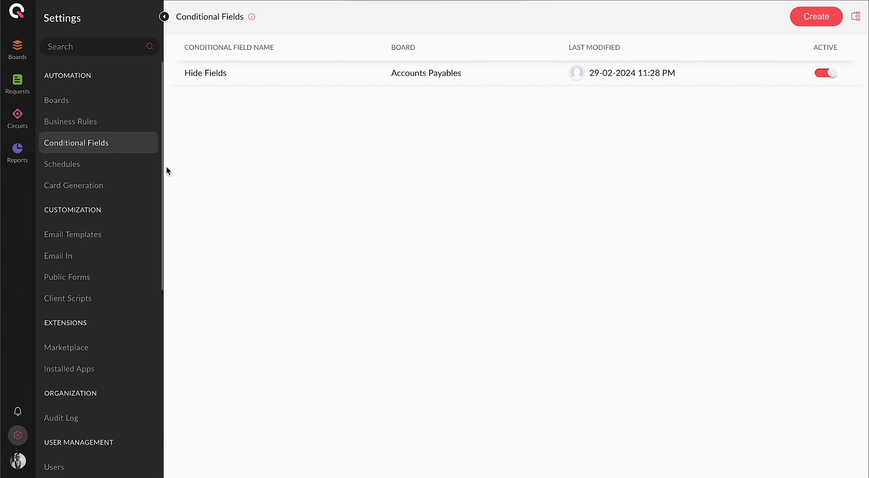
pyautogui.click(103, 160)
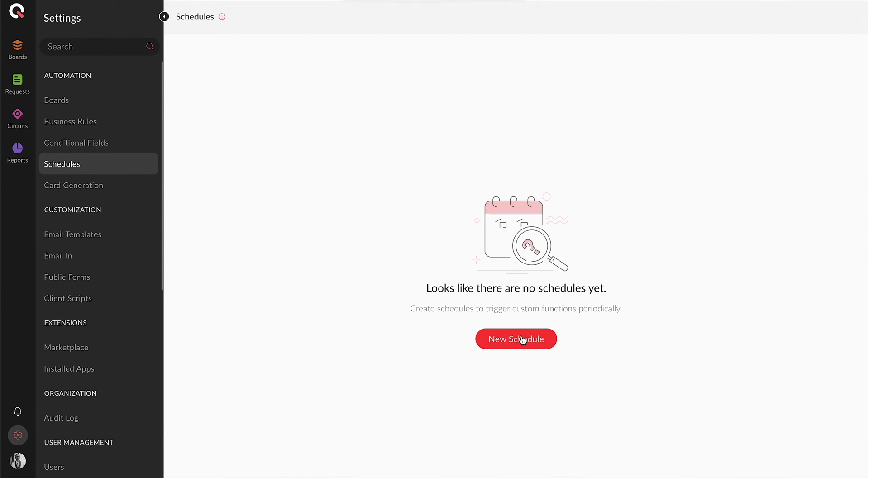
pyautogui.click(517, 338)
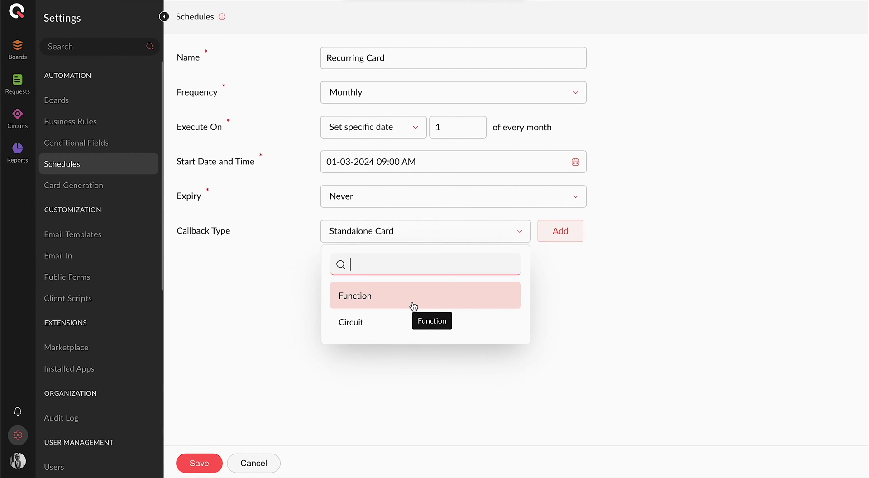
# - View the card creation notification template in the Qntrl System Emails folder
pyautogui.click(111, 237)
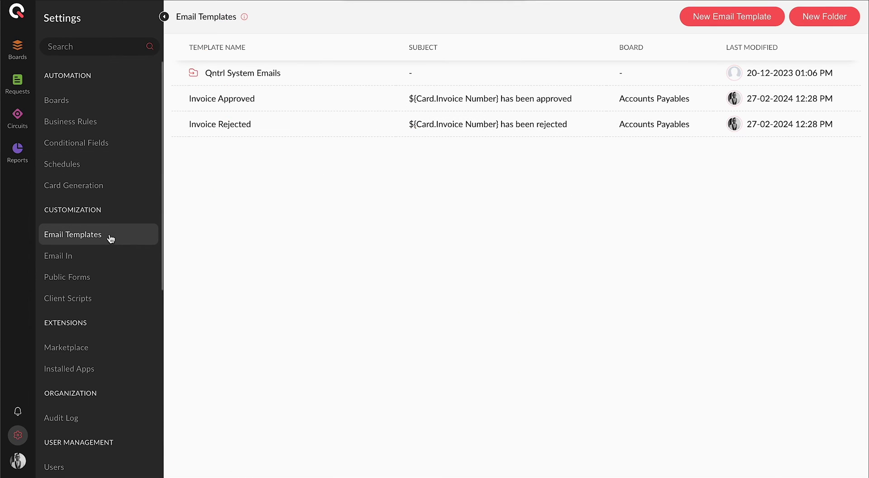
pyautogui.click(233, 73)
pyautogui.click(295, 157)
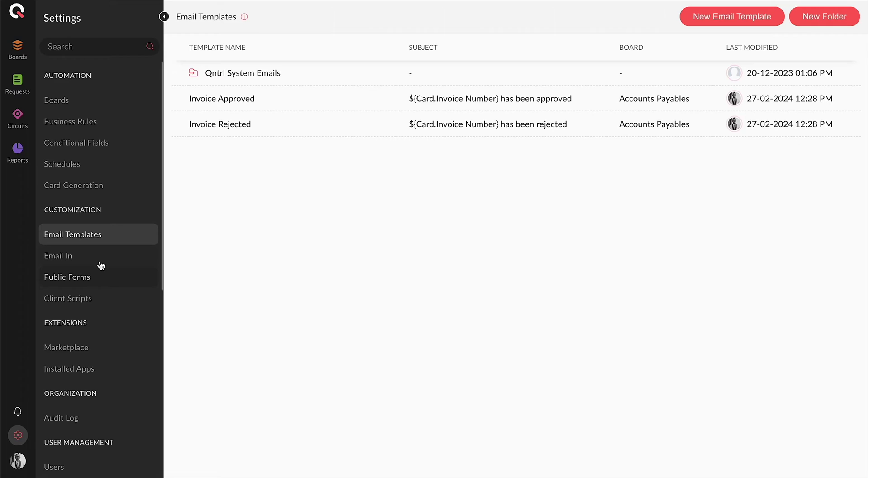
# - Look at Email In settings, then open public form CR_PublicForm_1 for editing
pyautogui.click(101, 258)
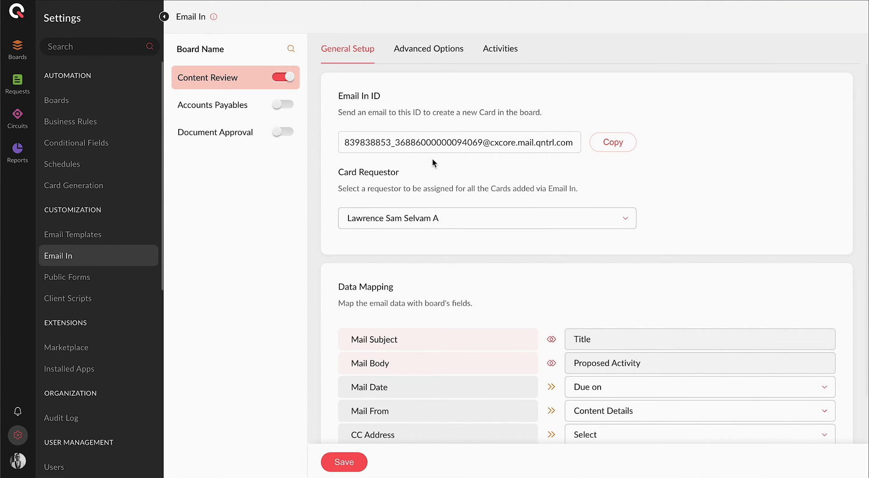
pyautogui.scroll(-2, 486, 290)
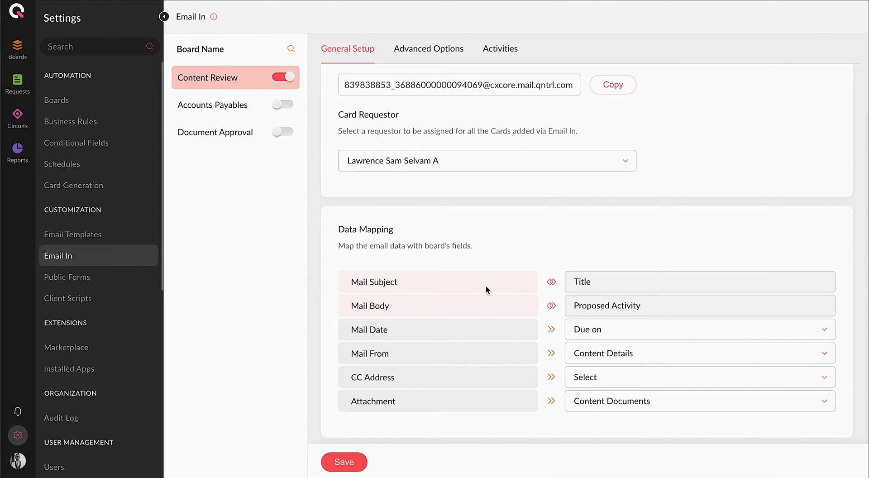
pyautogui.click(86, 277)
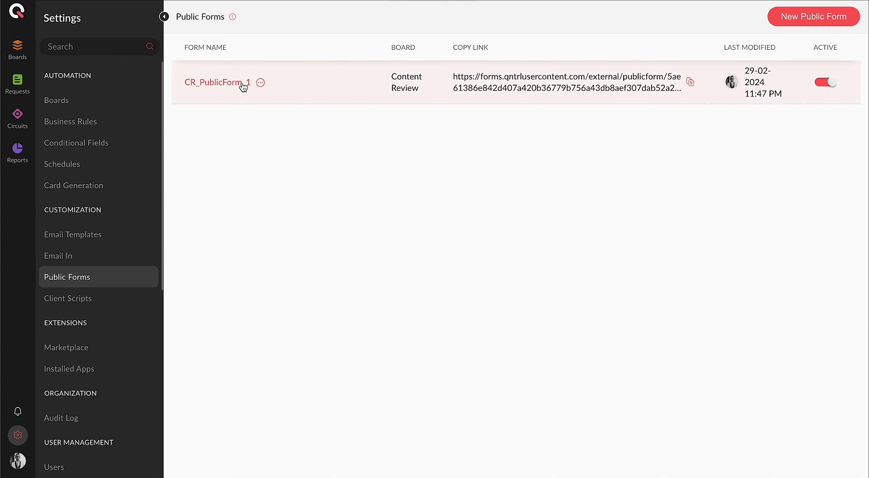
pyautogui.click(243, 87)
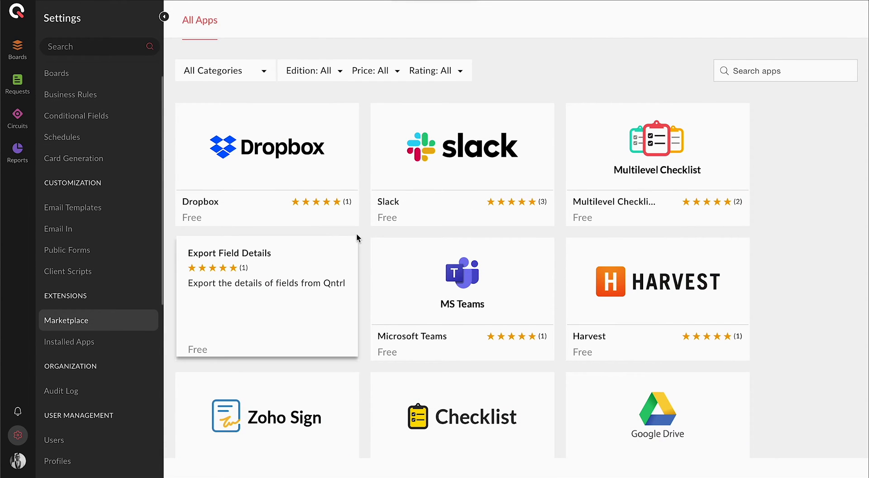
# - Scroll through the notifications, date and time, portal mode and email domain preferences
pyautogui.scroll(-4, 366, 232)
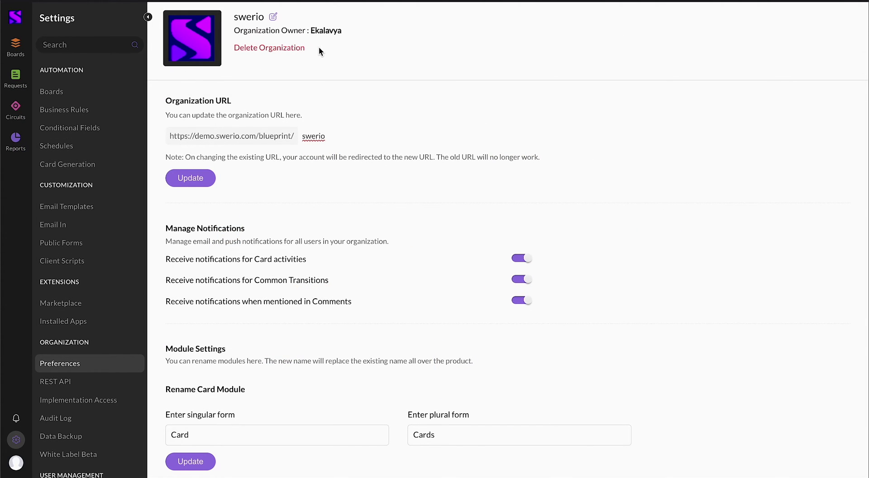
pyautogui.scroll(-2, 327, 156)
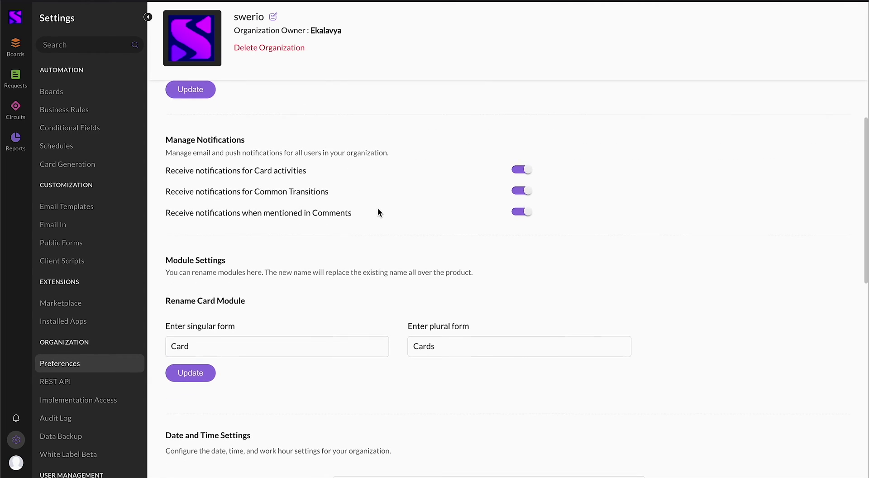
pyautogui.scroll(-3, 378, 207)
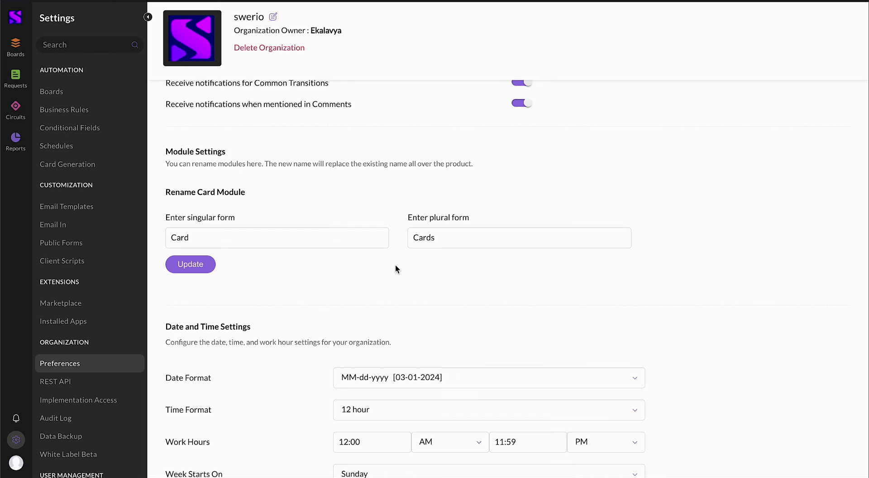
pyautogui.scroll(-5, 395, 269)
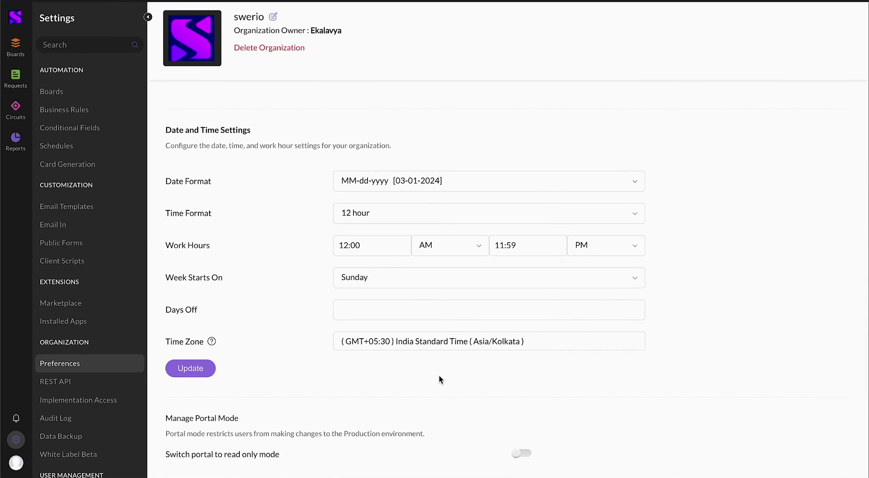
pyautogui.scroll(-5, 437, 387)
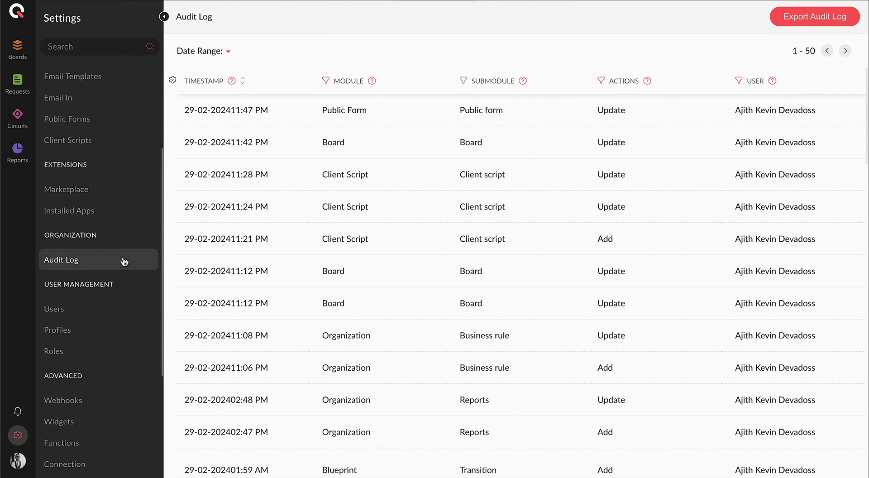
# - Try the Audit Log's Module, Submodule, Actions and User column filters and its date range
pyautogui.scroll(-5, 371, 254)
pyautogui.scroll(-2, 344, 194)
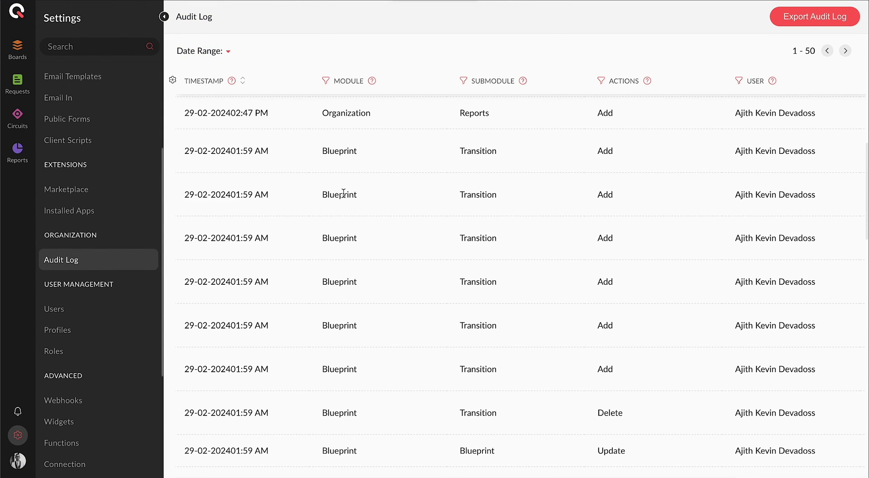
pyautogui.click(323, 82)
pyautogui.click(463, 83)
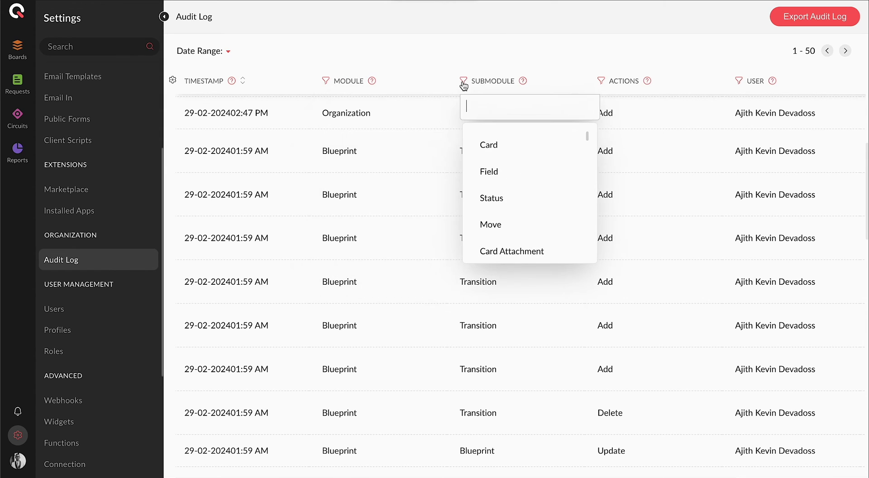
pyautogui.click(601, 80)
pyautogui.click(739, 82)
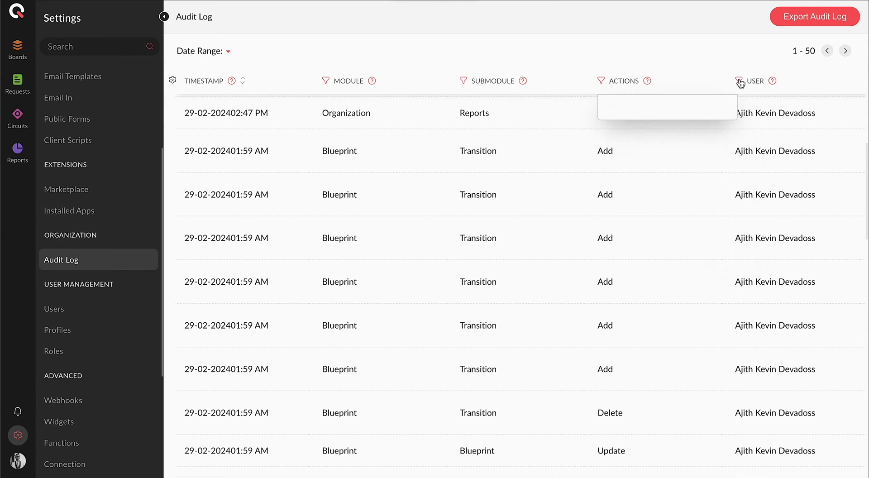
pyautogui.click(228, 51)
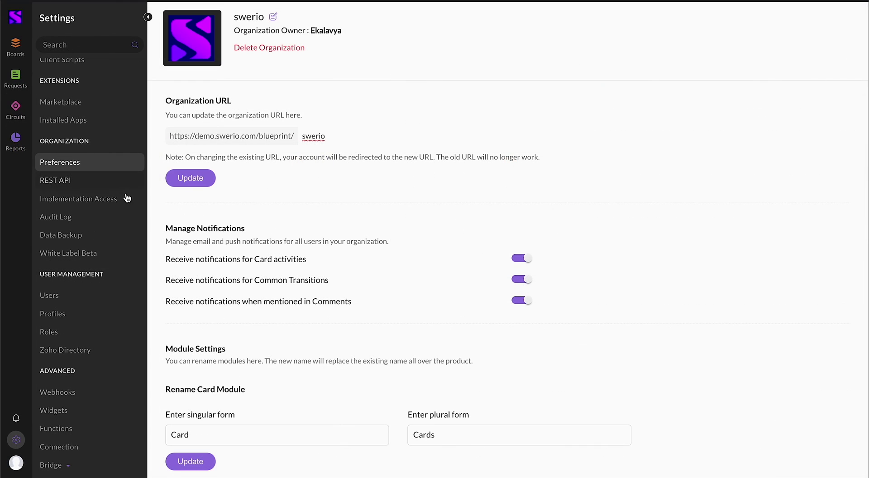
# - Check Data Backup, then scroll through the White Labeling settings
pyautogui.click(93, 234)
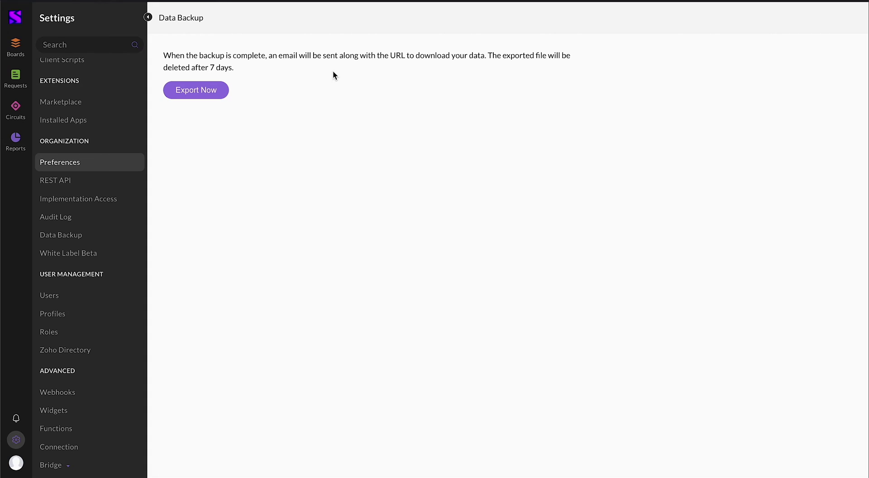
pyautogui.click(111, 253)
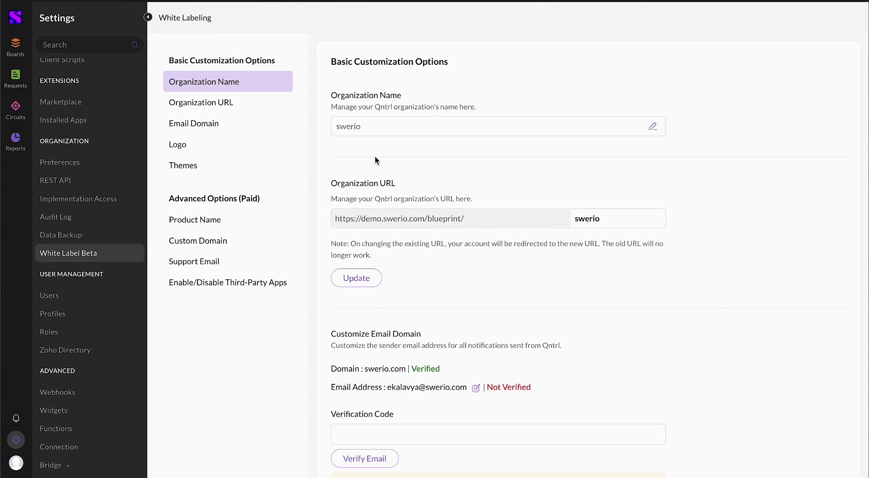
pyautogui.scroll(-15, 375, 157)
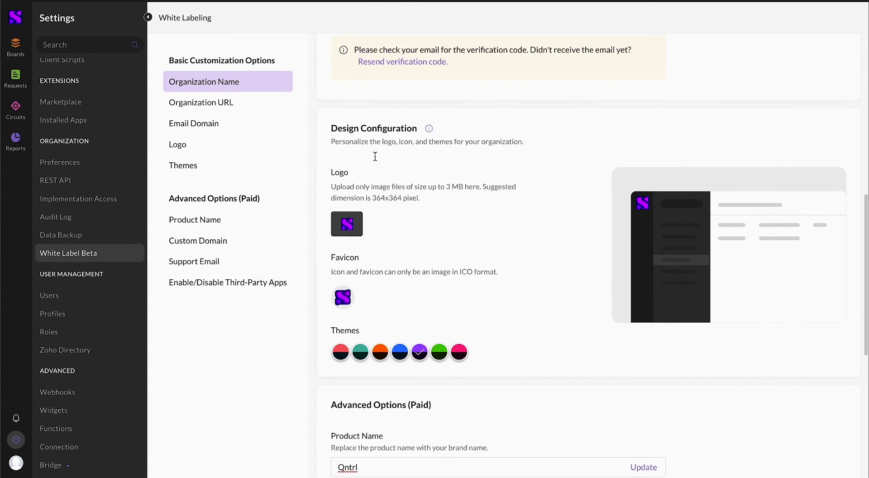
pyautogui.scroll(-4, 375, 156)
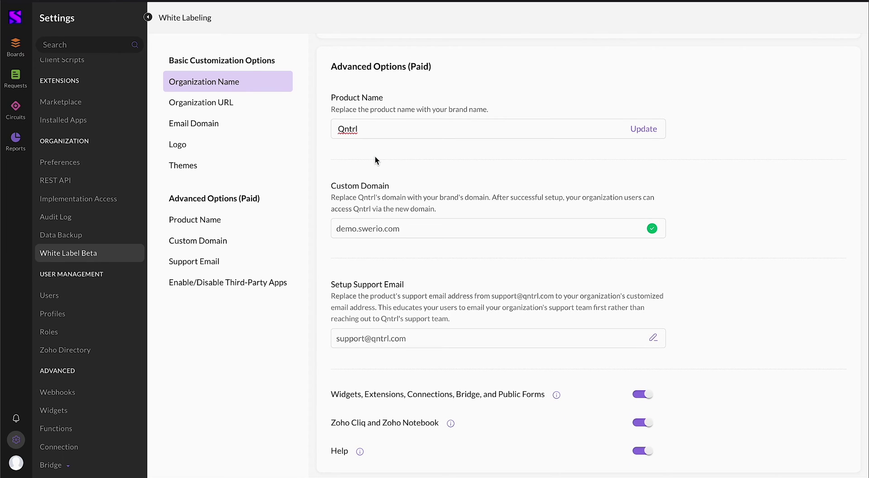
# - Start adding a new organization user and view the available profiles without choosing one
pyautogui.click(109, 299)
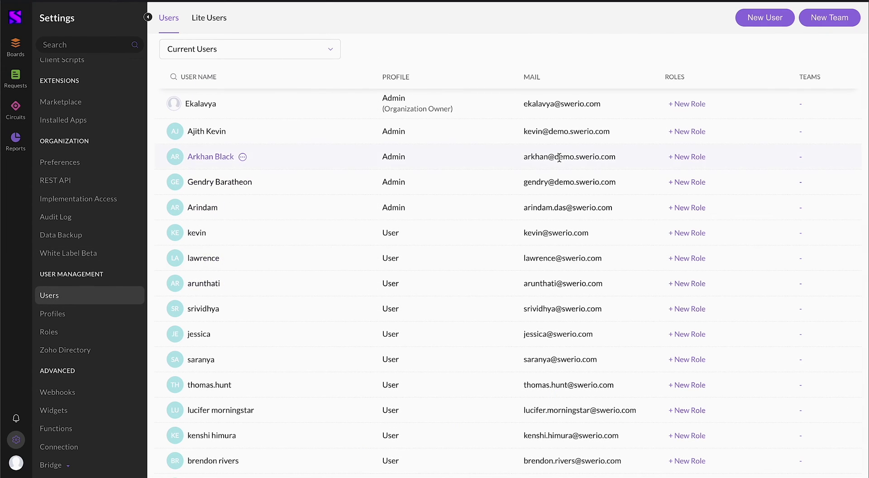
pyautogui.click(760, 19)
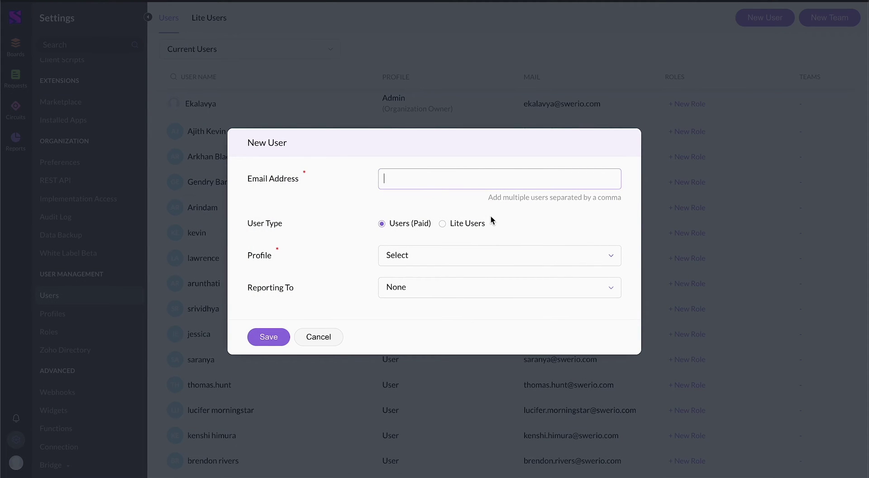
pyautogui.click(466, 261)
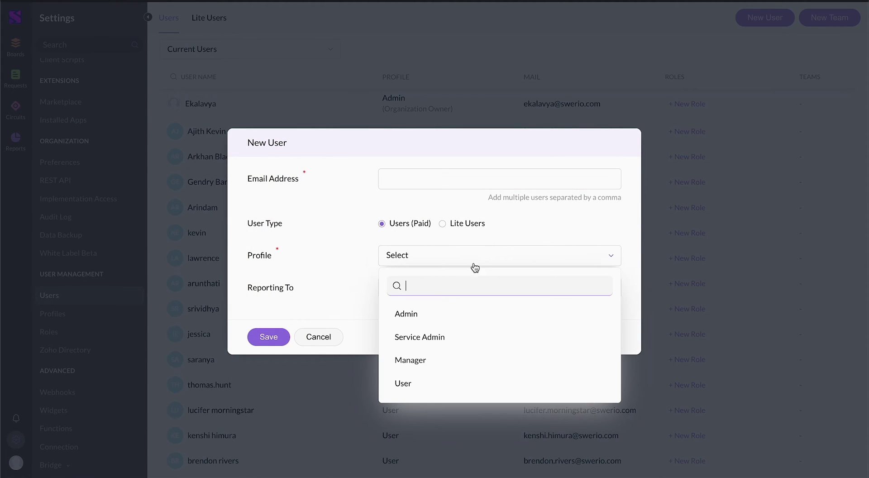
pyautogui.click(487, 339)
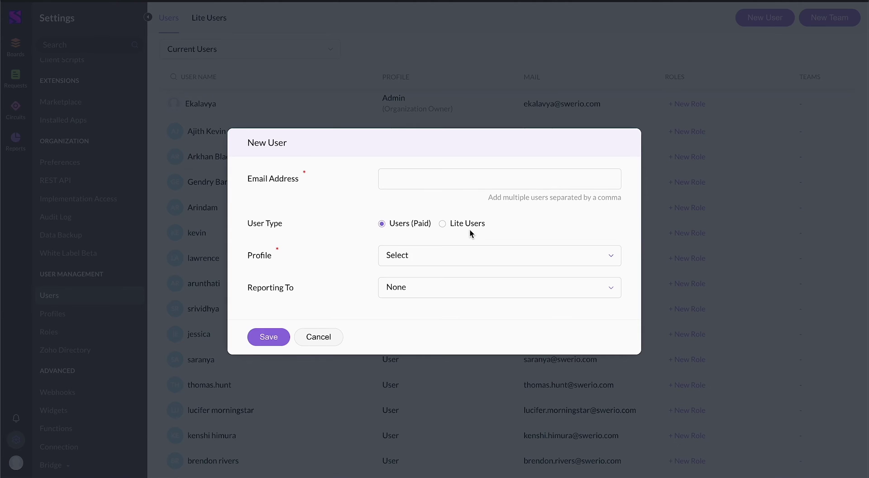
# - Review the Manager and User profile permissions, including the Employee On-boarding board options
pyautogui.click(72, 316)
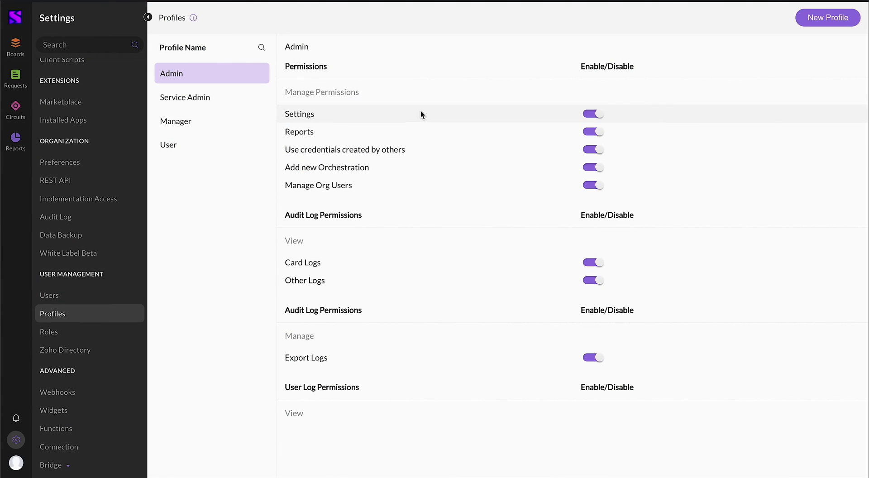
pyautogui.click(197, 115)
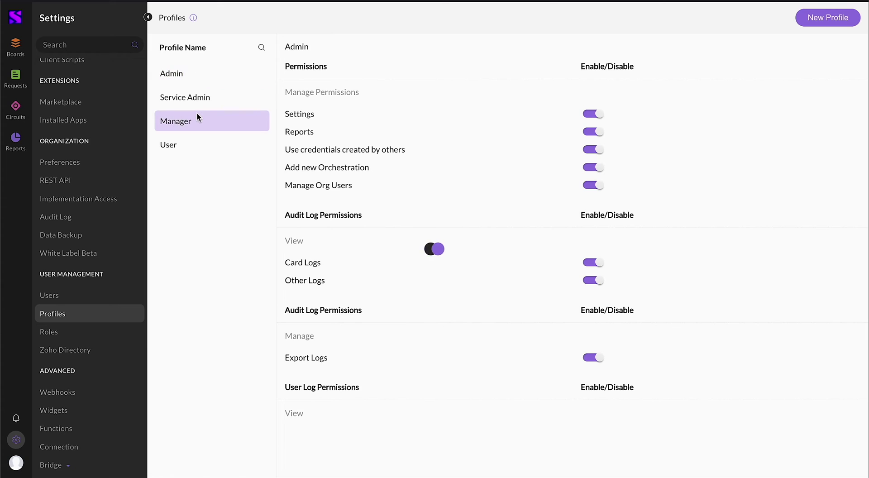
pyautogui.click(207, 144)
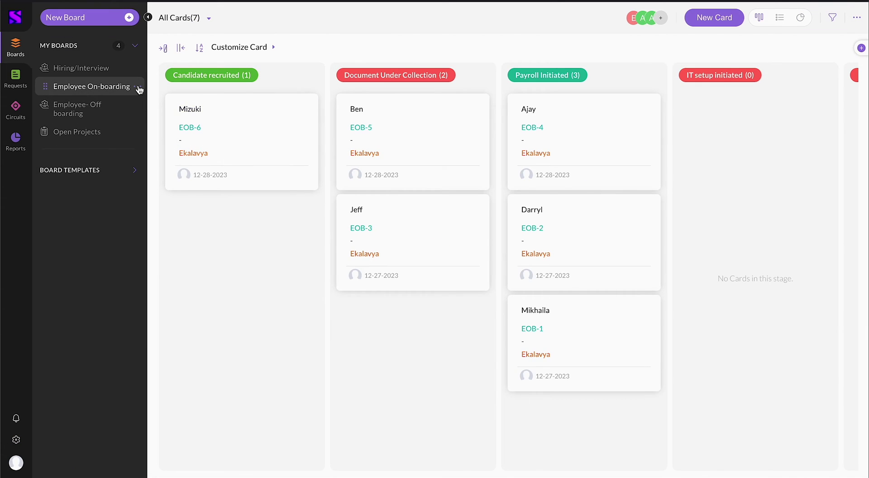
pyautogui.click(139, 88)
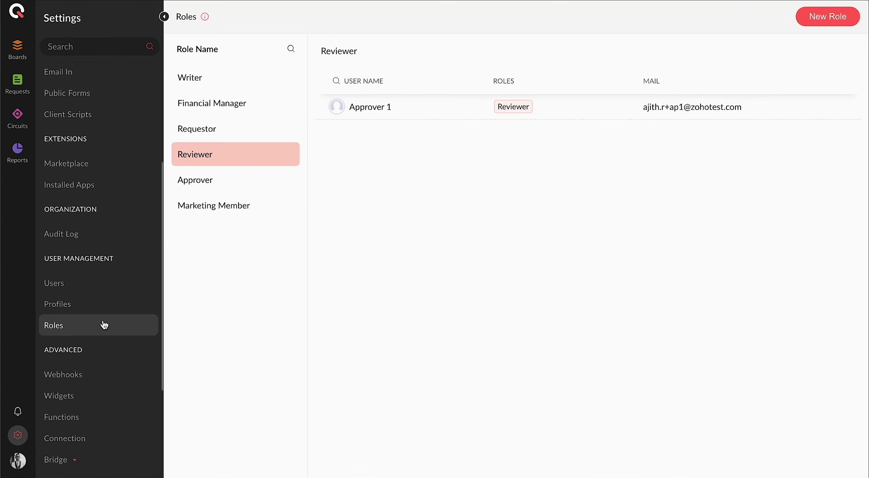
# - Check who holds the Approver role and the users list, then start a new webhook
pyautogui.click(251, 185)
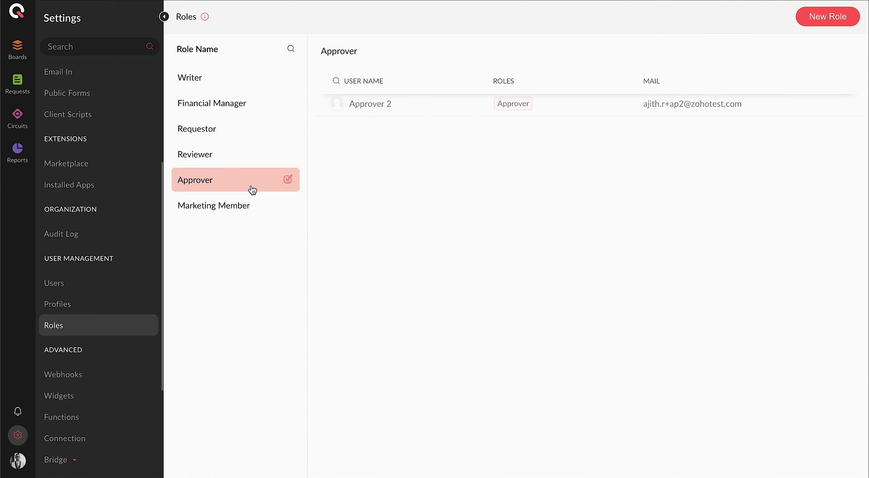
pyautogui.click(138, 285)
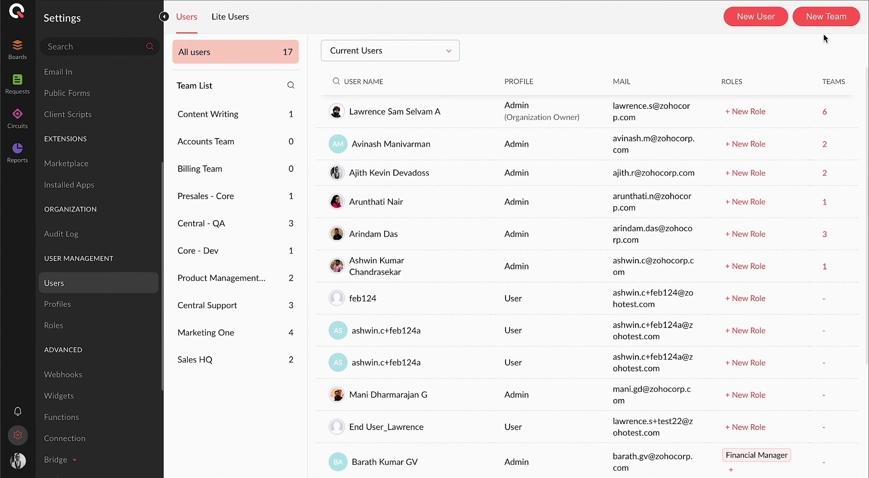
pyautogui.click(104, 216)
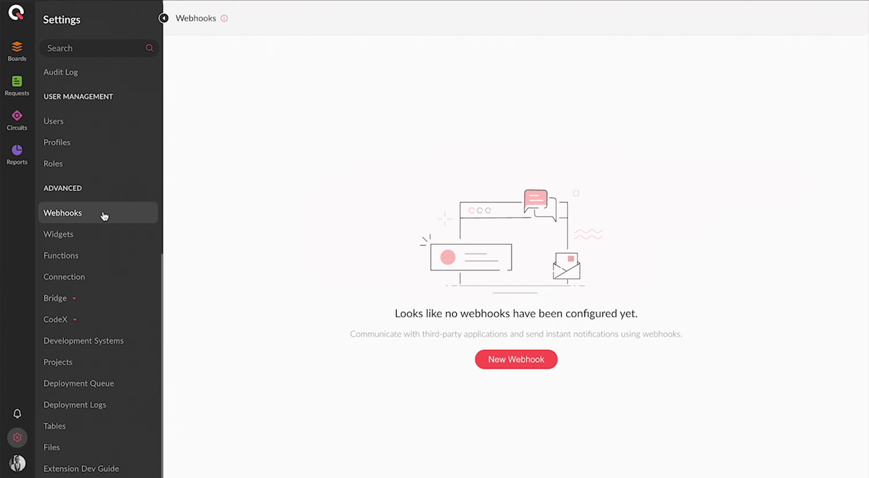
pyautogui.click(505, 360)
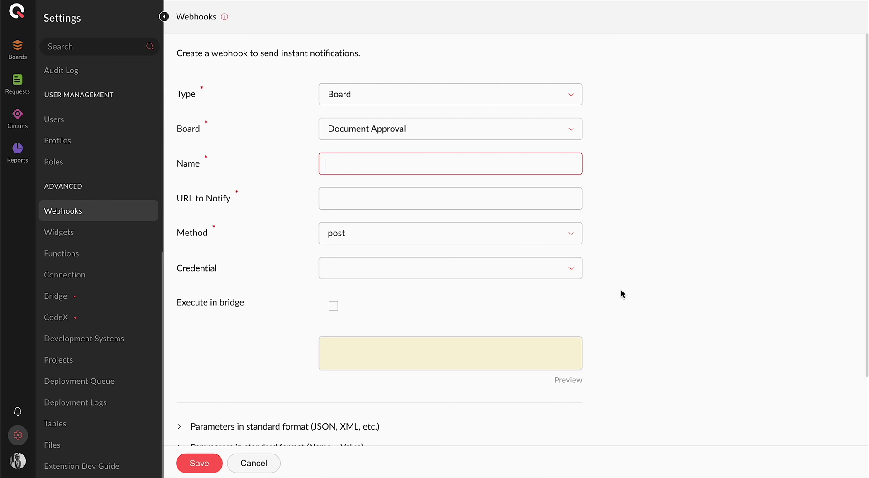
pyautogui.scroll(-2, 621, 289)
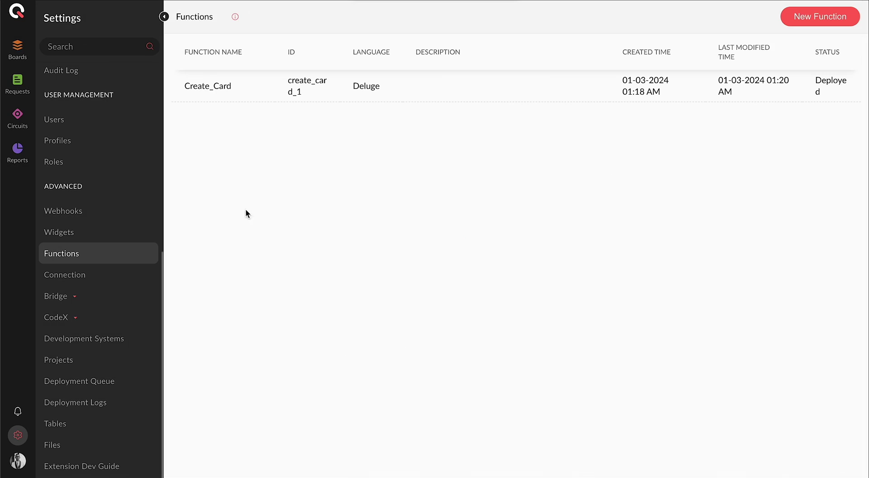
# - Start a new Standalone function and view its available languages
pyautogui.click(806, 19)
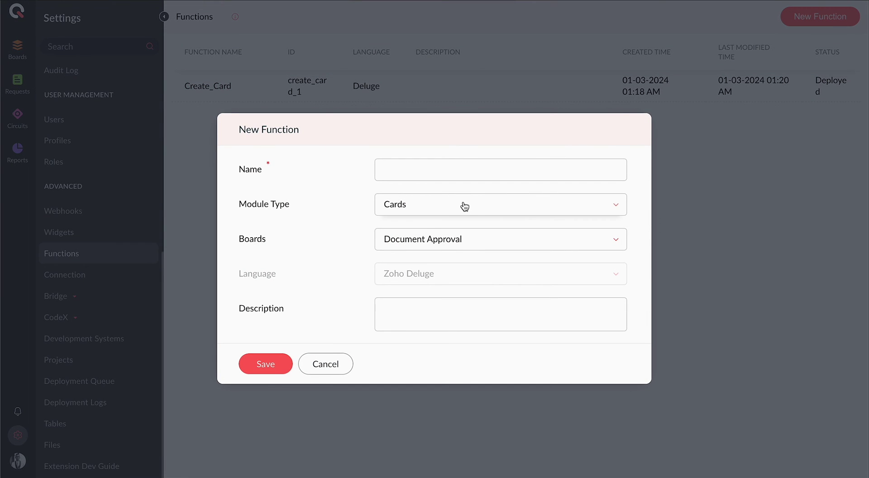
pyautogui.click(465, 203)
pyautogui.click(468, 267)
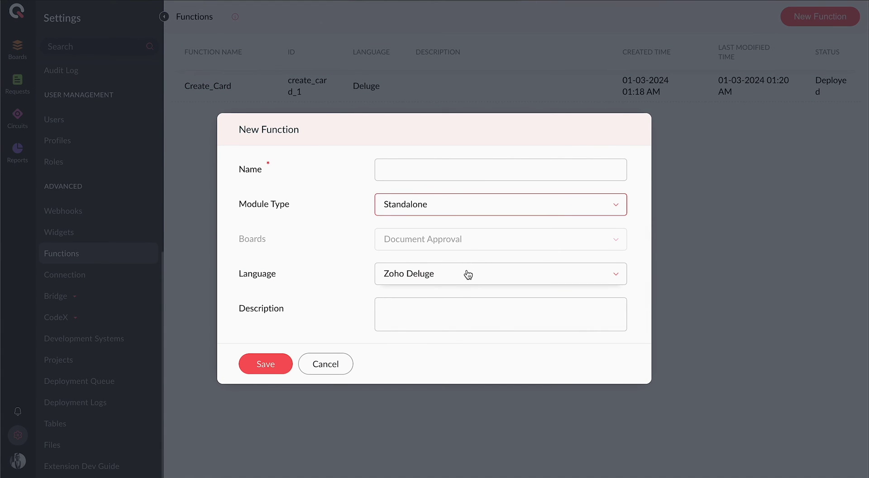
pyautogui.click(468, 274)
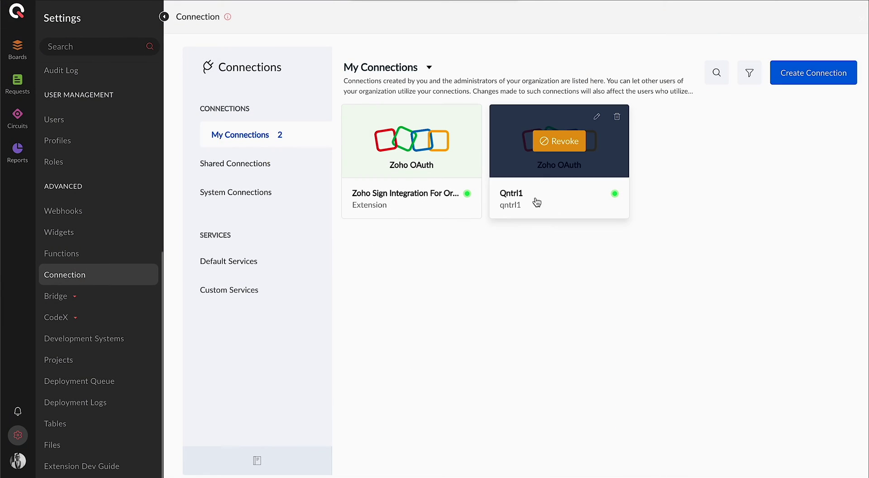
# - Inspect the Qntrl1 connection's full scope list, then open the Hide Fields_script_4 client script
pyautogui.click(534, 190)
pyautogui.scroll(-1, 507, 213)
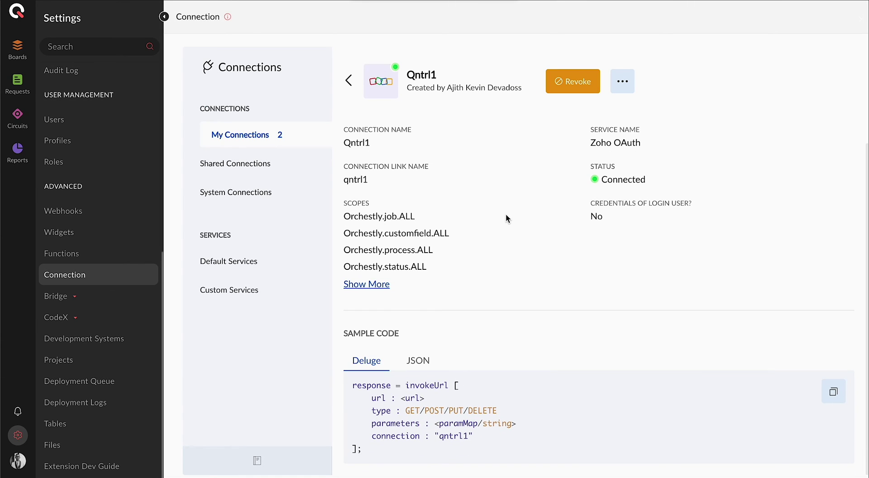
pyautogui.click(385, 285)
pyautogui.scroll(-8, 386, 285)
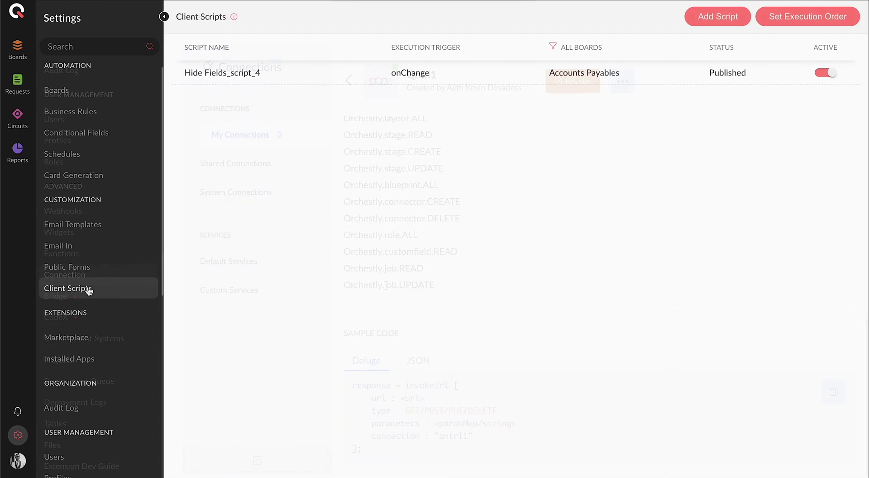
pyautogui.click(241, 77)
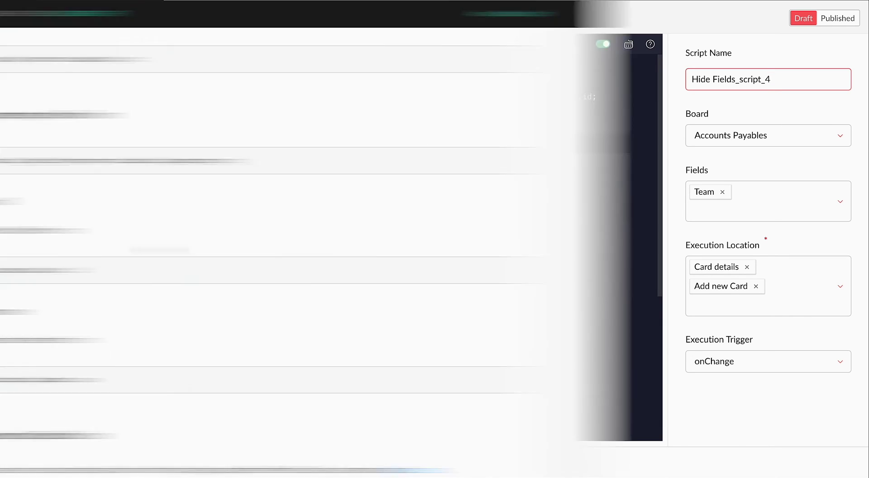
pyautogui.scroll(-13, 358, 113)
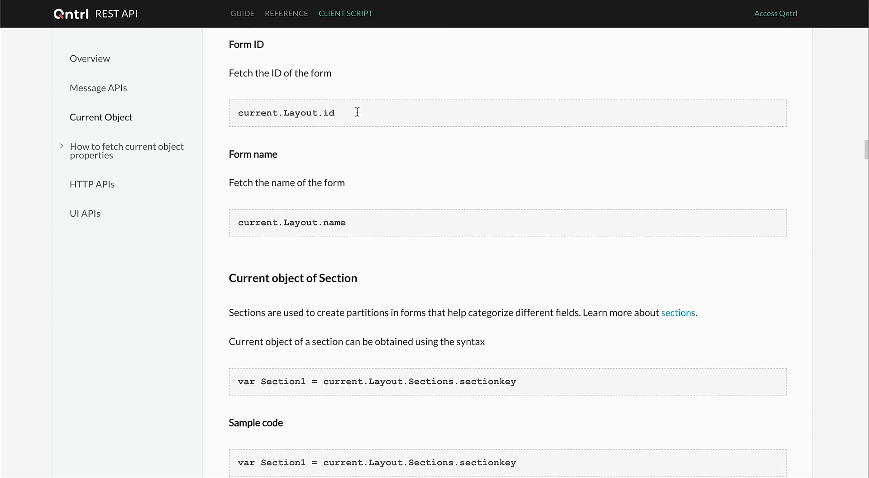
# - Open the Get Record List server script from the CodeX options
pyautogui.scroll(-9, 357, 113)
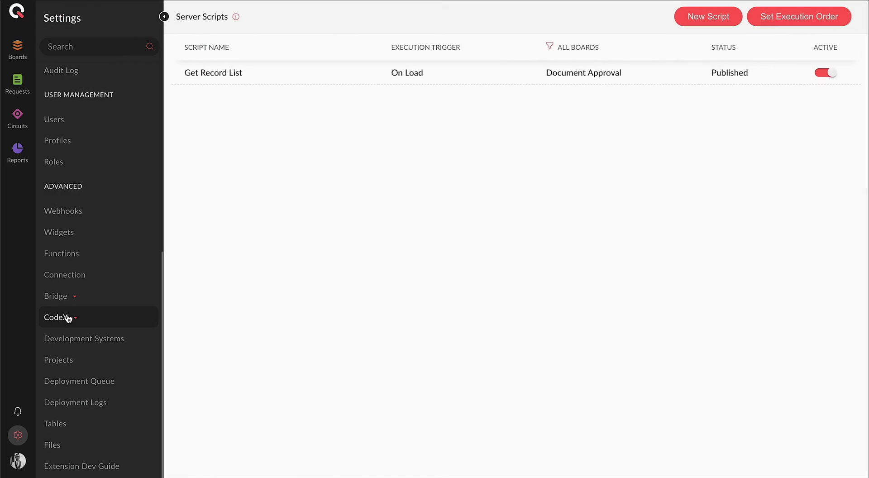
pyautogui.click(66, 320)
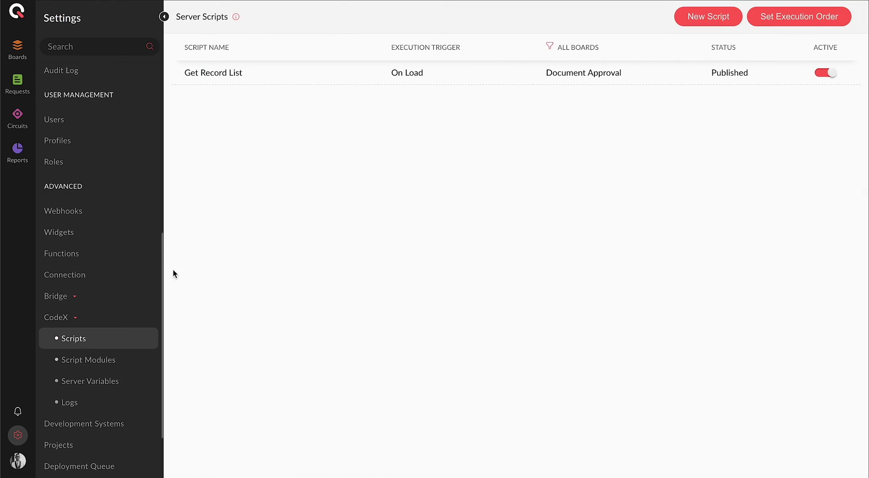
pyautogui.click(216, 75)
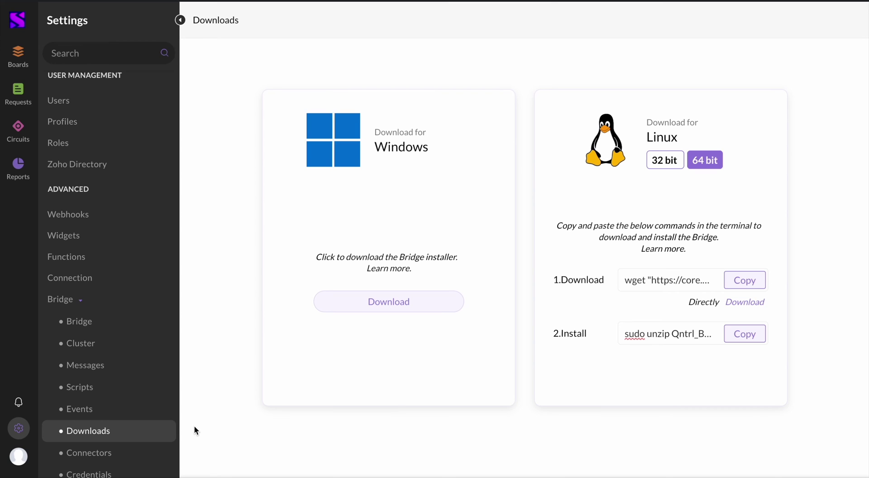
# - Open the Qntrl Demo 1.0 bridge and choose modules to associate with it
pyautogui.click(101, 322)
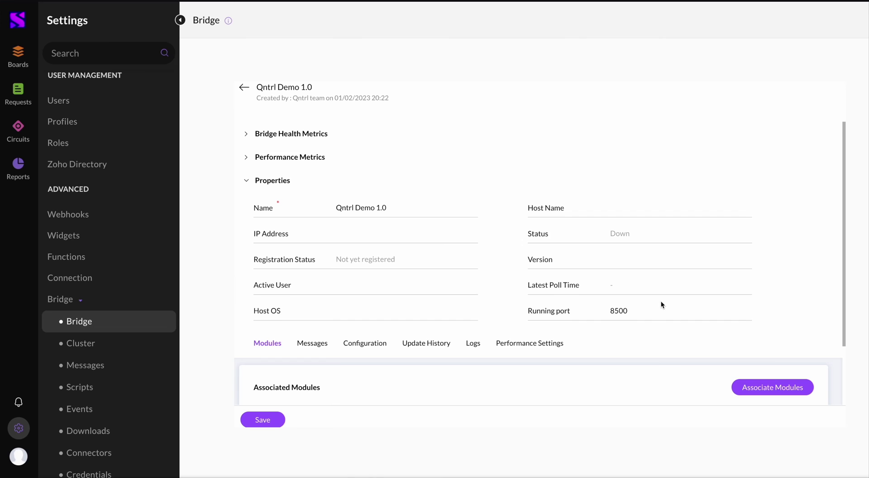
pyautogui.scroll(-2, 661, 301)
pyautogui.click(759, 315)
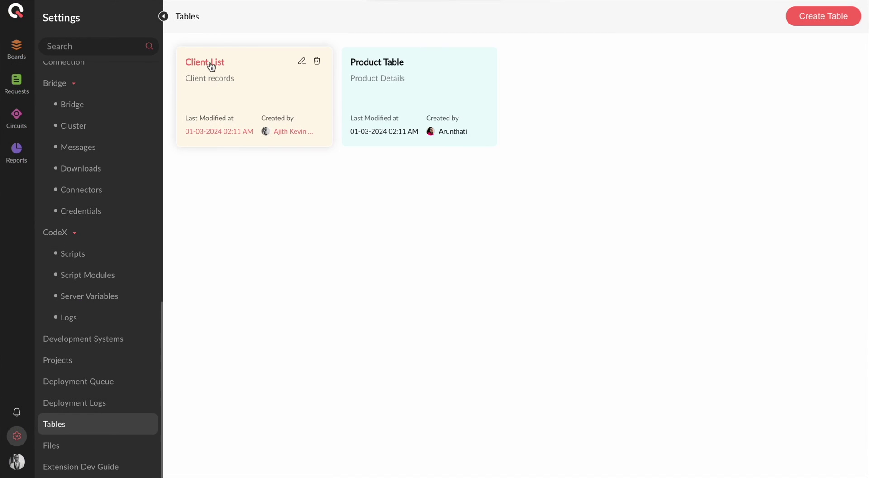
# - Enter the first client's phone number in the Client List table and save
pyautogui.click(209, 66)
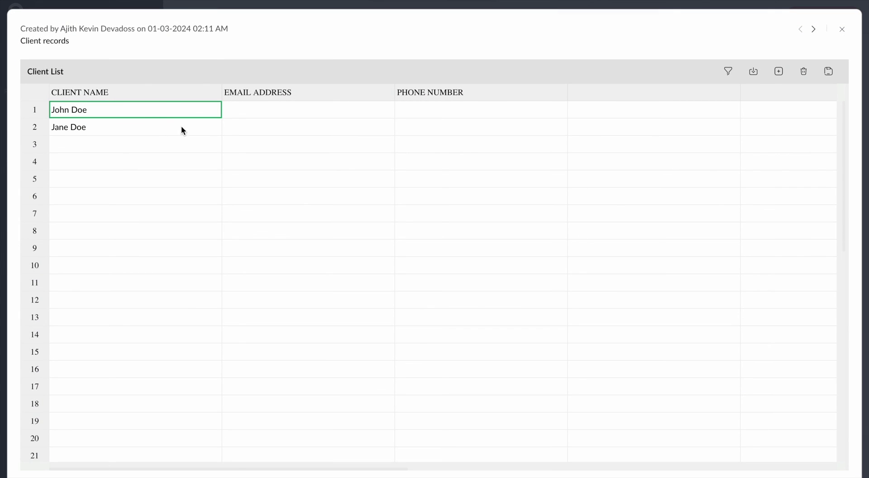
pyautogui.click(493, 109)
pyautogui.write('879879879')
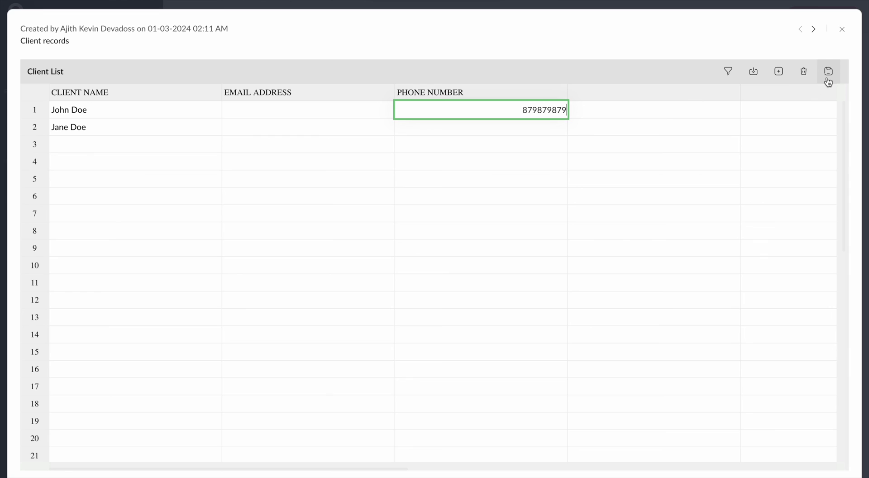
pyautogui.click(828, 71)
pyautogui.click(842, 29)
pyautogui.scroll(10, 128, 192)
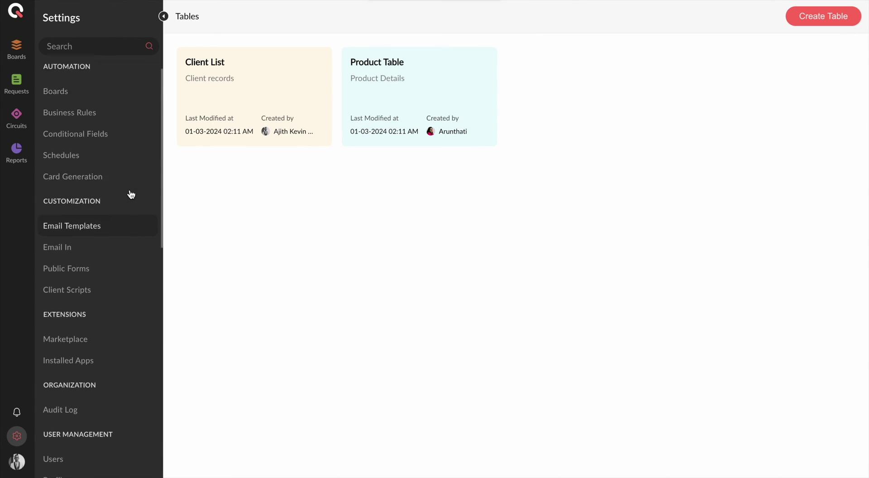
# - Add a Table Lookup field on the Client List table to the Accounts Payables form
pyautogui.click(79, 103)
pyautogui.click(218, 98)
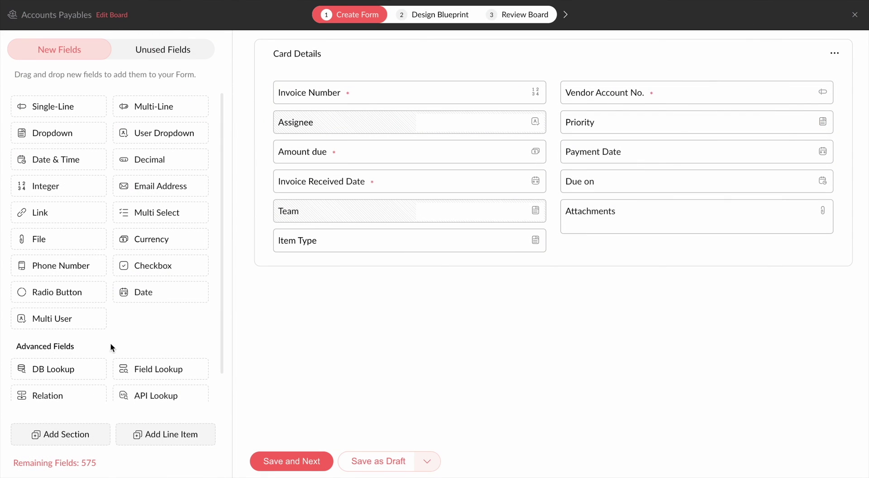
pyautogui.scroll(-1, 113, 317)
pyautogui.moveTo(57, 391); pyautogui.dragTo(254, 333)
pyautogui.click(407, 226)
pyautogui.click(399, 261)
pyautogui.click(394, 262)
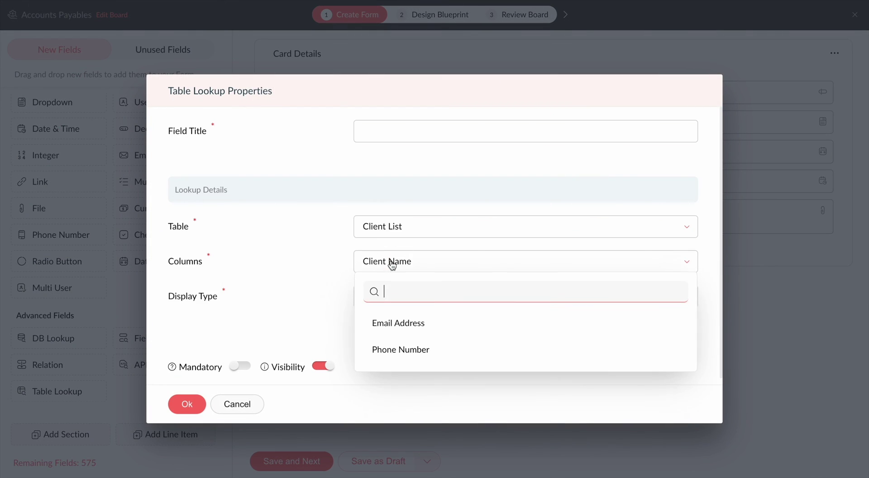
pyautogui.click(405, 272)
pyautogui.click(410, 301)
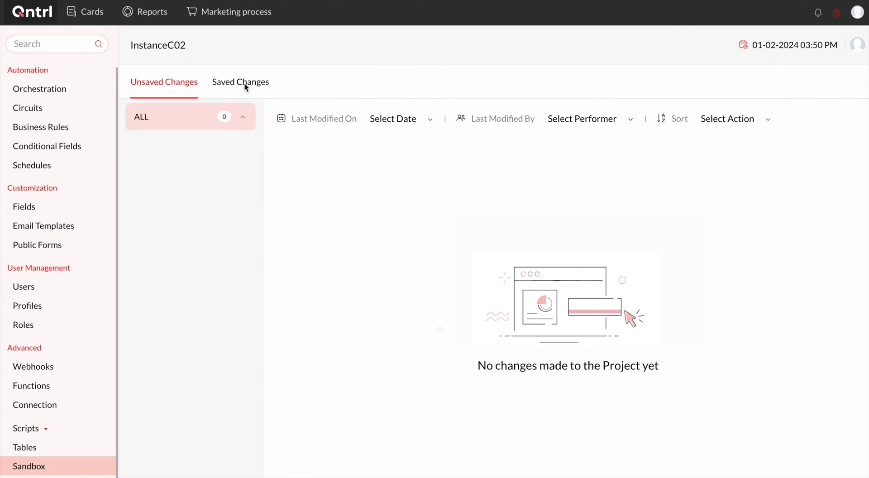
# - Show the InstanceC02 sandbox's Saved Changes with the pushed version 1 commit
pyautogui.click(244, 83)
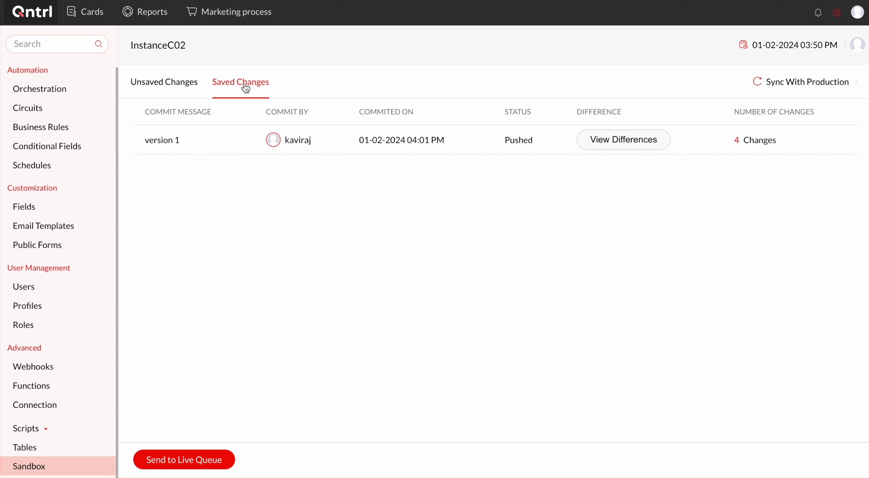